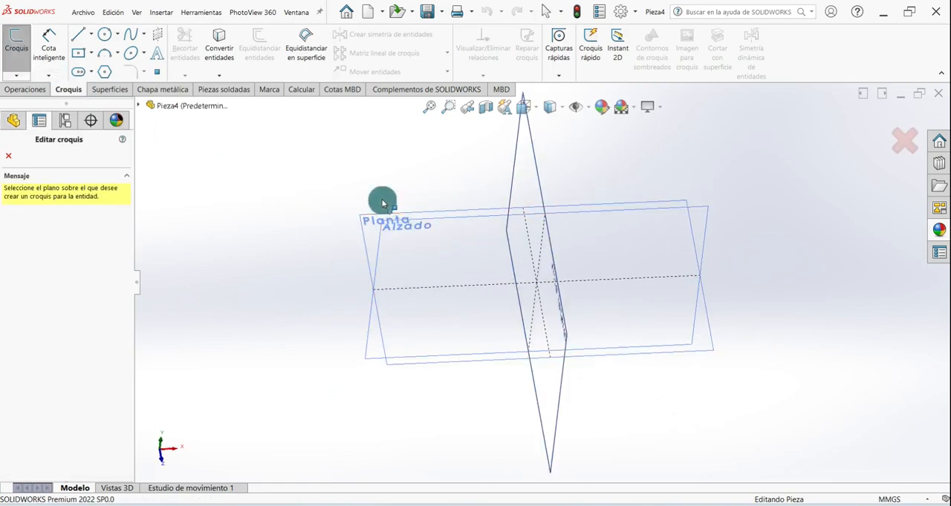
# - Start a sketch on the Planta plane and draw a center rectangle about 220 mm wide from the origin
pyautogui.click(378, 217)
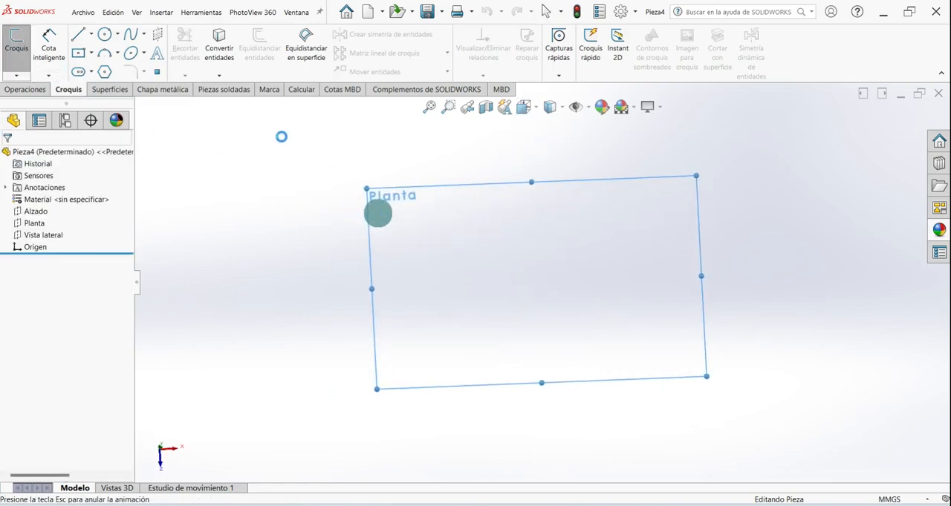
pyautogui.click(91, 54)
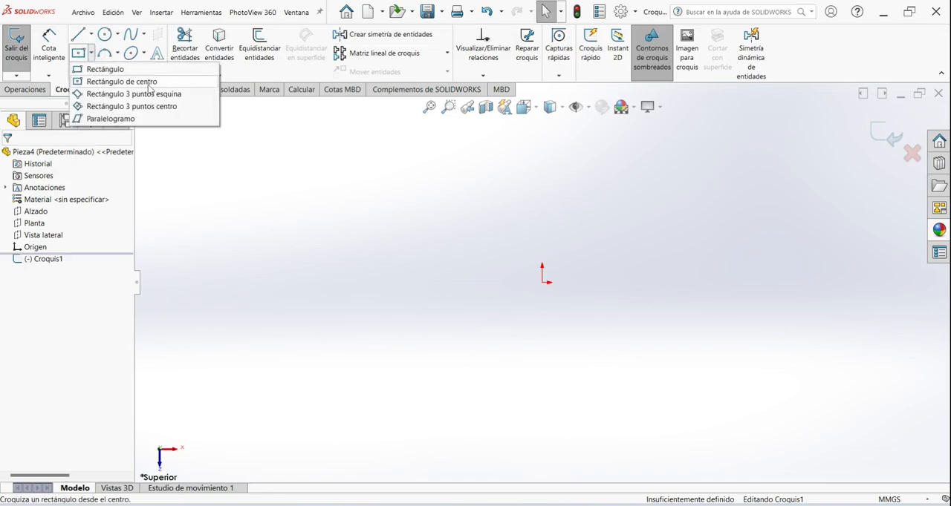
pyautogui.click(149, 82)
pyautogui.click(543, 283)
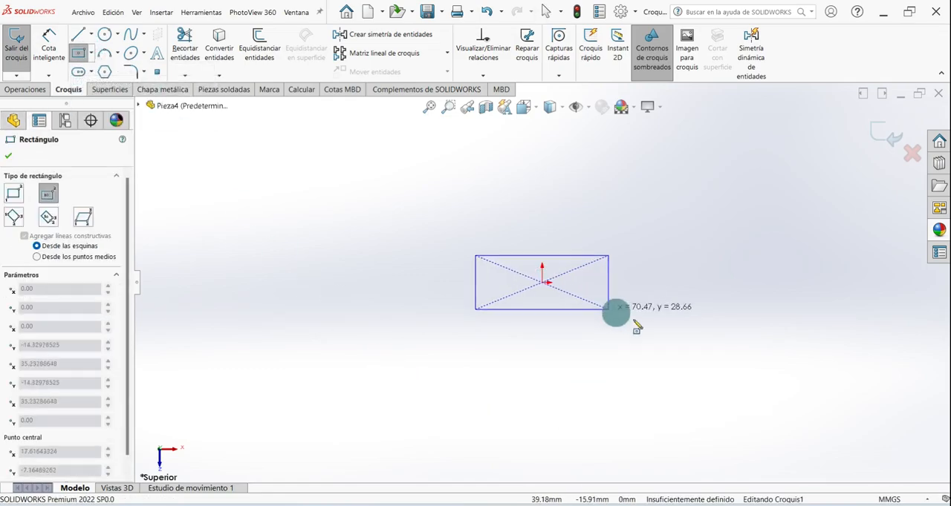
pyautogui.click(750, 358)
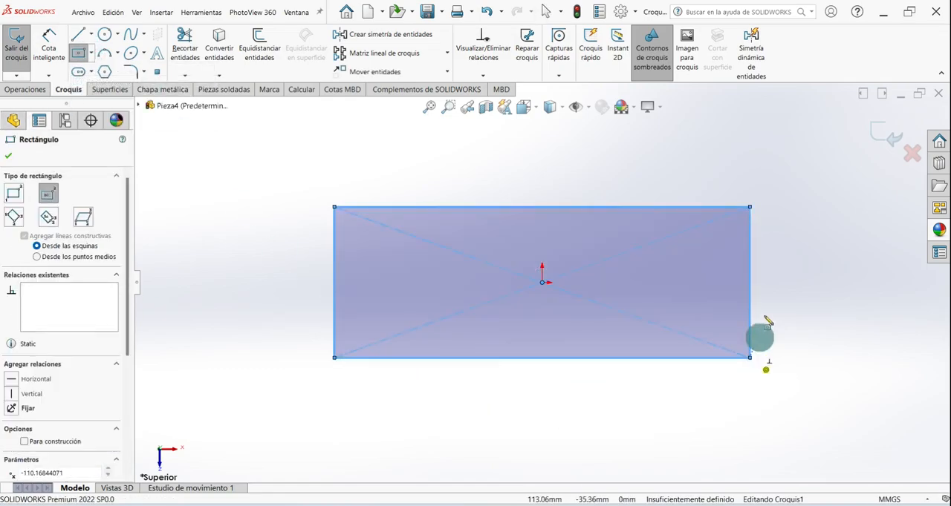
# - Dimension the rectangle 150 mm long and 50 mm wide
pyautogui.click(49, 46)
pyautogui.click(482, 209)
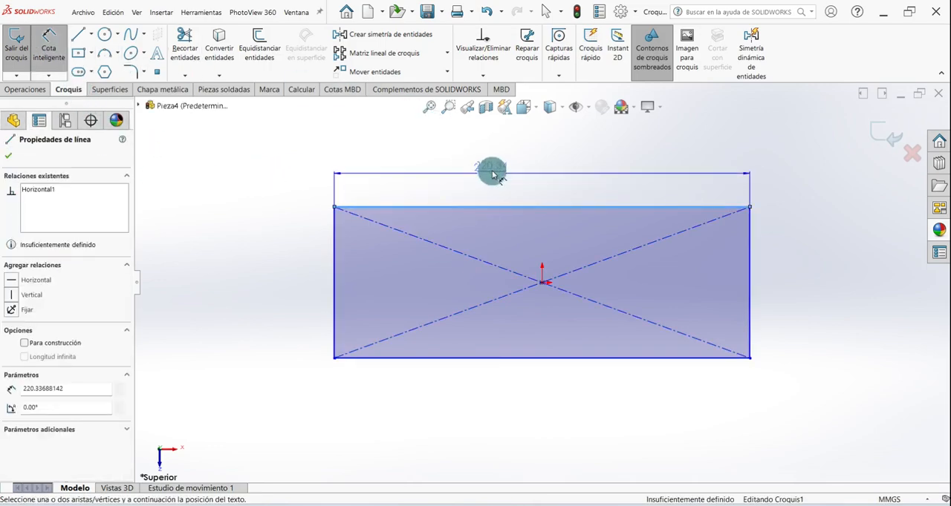
pyautogui.click(490, 162)
pyautogui.write('150')
pyautogui.press('Return')
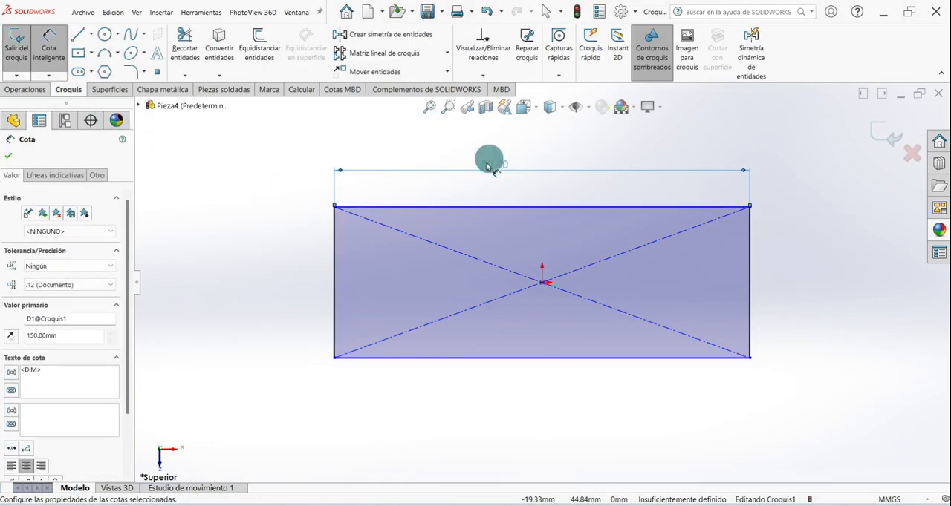
pyautogui.click(334, 275)
pyautogui.click(294, 276)
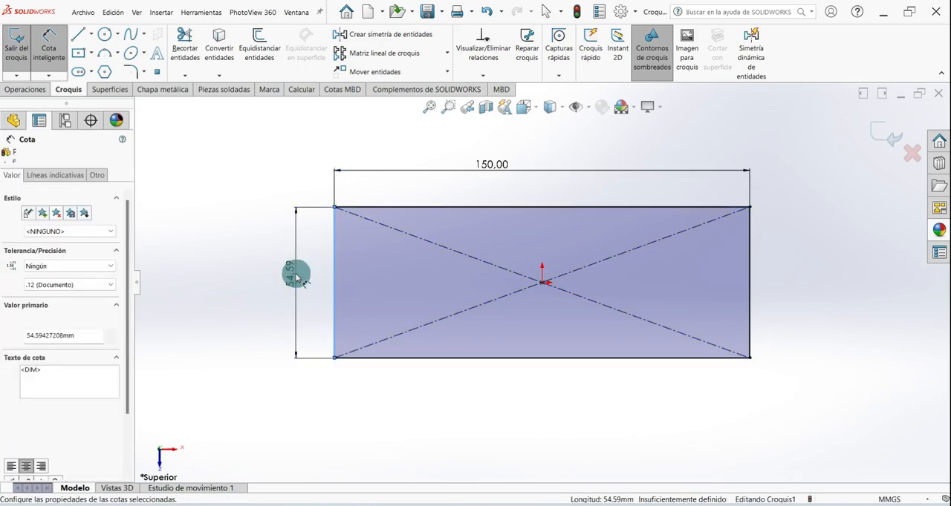
pyautogui.write('50')
pyautogui.press('Return')
# - Reposition the 150 mm dimension to the middle above the rectangle and exit the sketch
pyautogui.click(407, 265)
pyautogui.moveTo(490, 169); pyautogui.dragTo(547, 175)
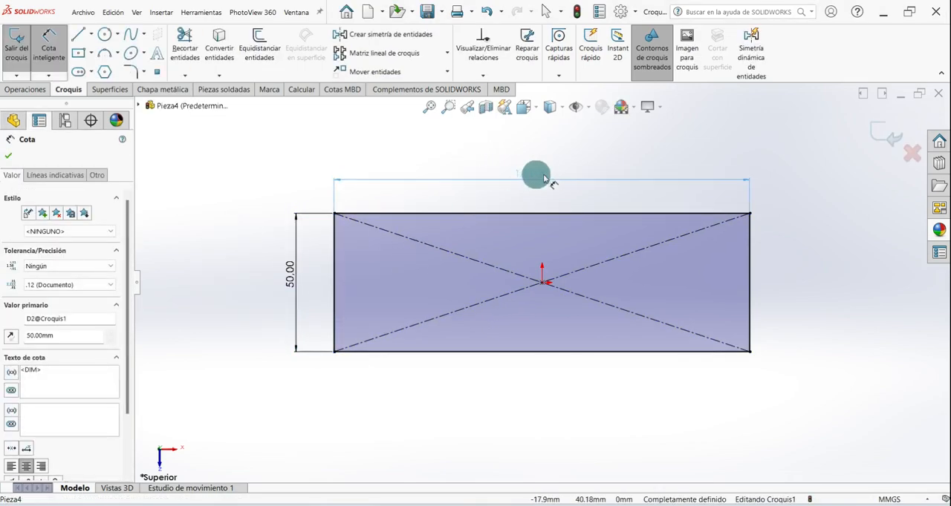
pyautogui.click(8, 155)
pyautogui.click(19, 48)
pyautogui.hotkey('ctrl', '7')
pyautogui.click(221, 331)
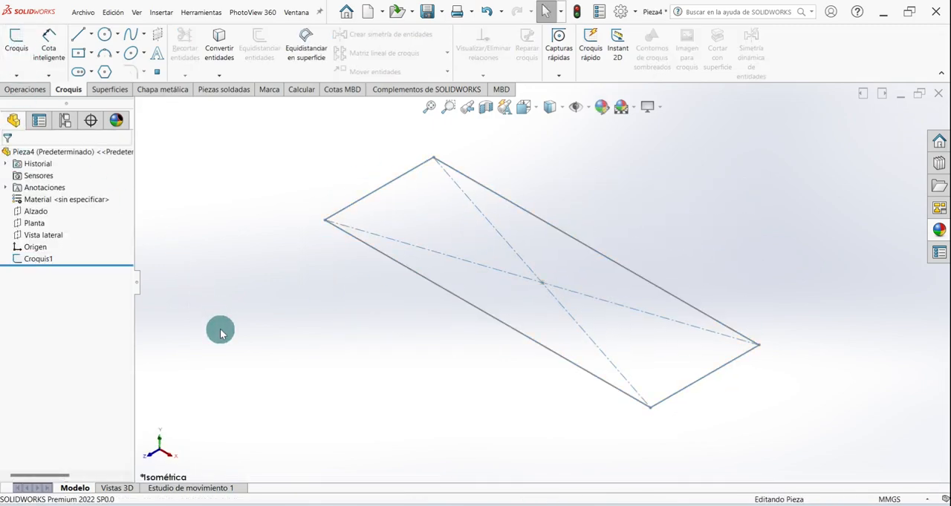
# - Create a planar surface bounded by the rectangle sketch
pyautogui.click(110, 89)
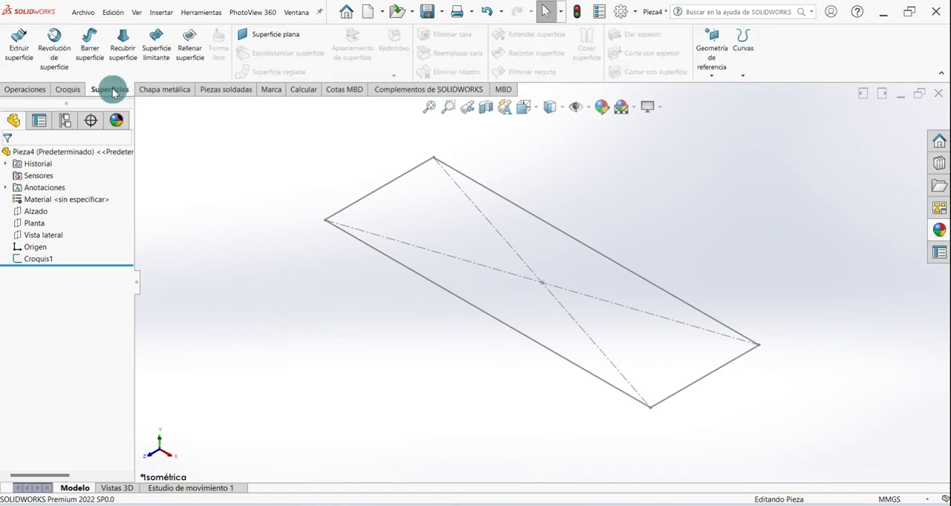
pyautogui.click(254, 35)
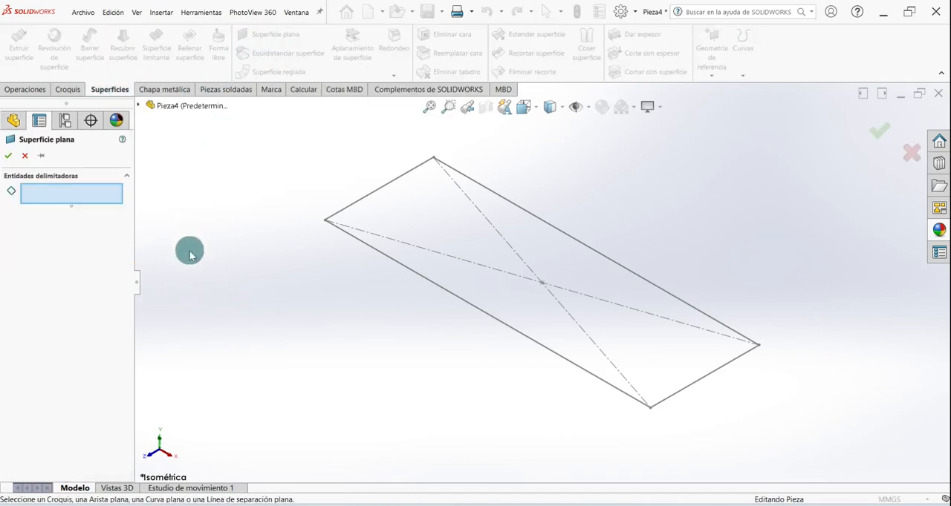
pyautogui.click(375, 194)
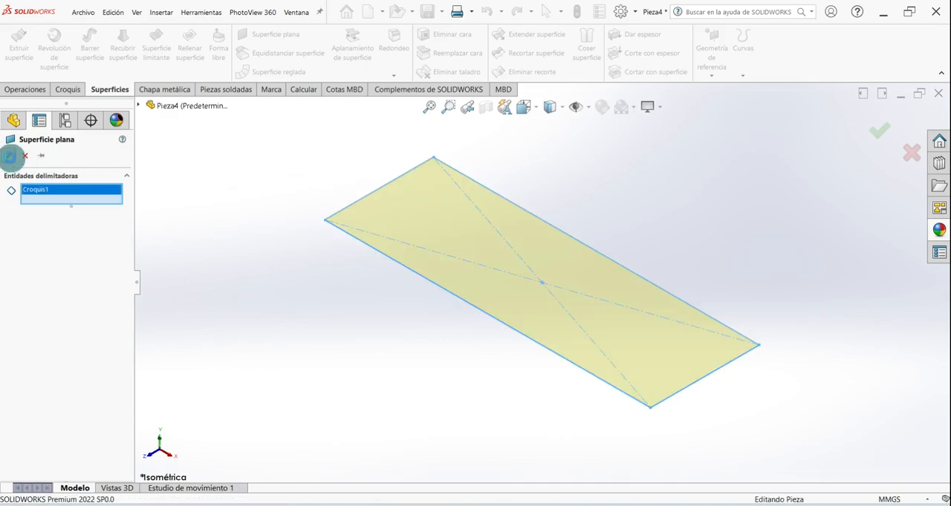
pyautogui.click(10, 157)
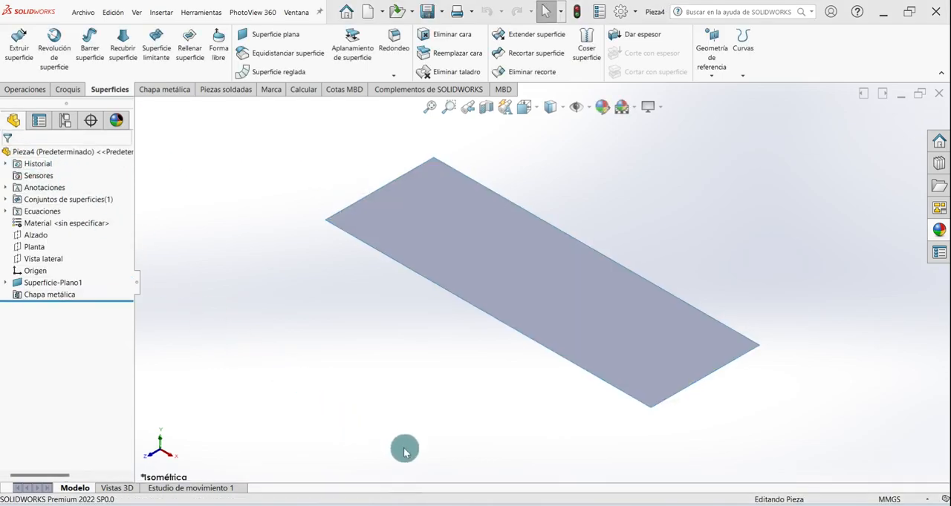
pyautogui.moveTo(401, 437); pyautogui.dragTo(374, 412, button='middle')
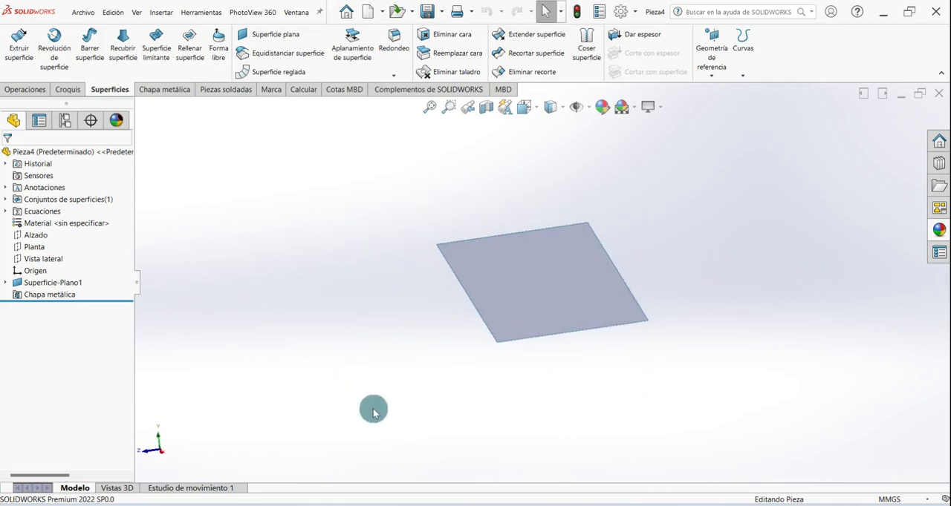
pyautogui.hotkey('ctrl', '7')
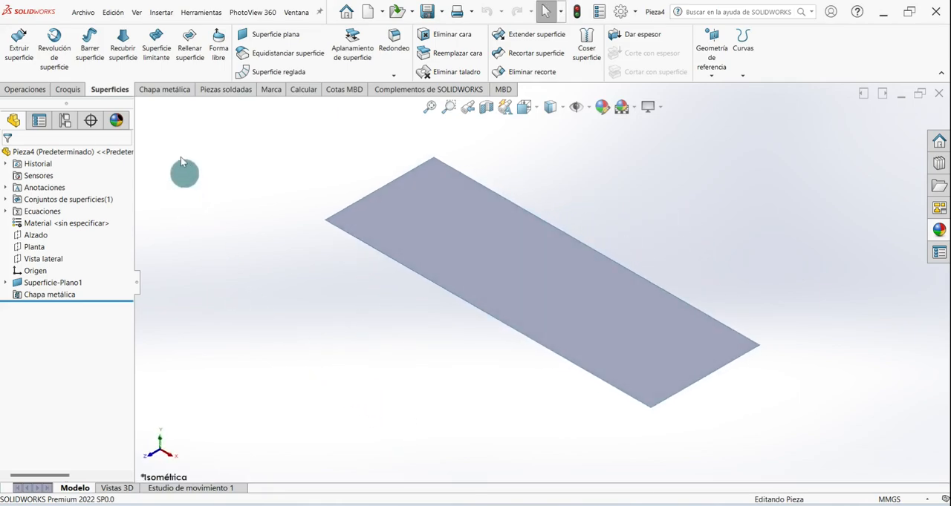
# - Convert the planar surface to sheet metal with its face as the fixed entity, keeping the default parameters
pyautogui.click(165, 90)
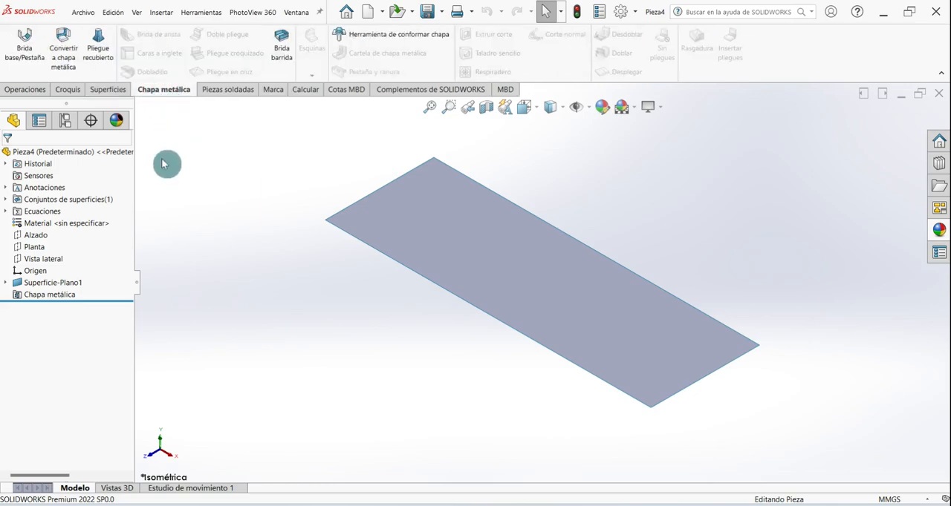
pyautogui.click(63, 58)
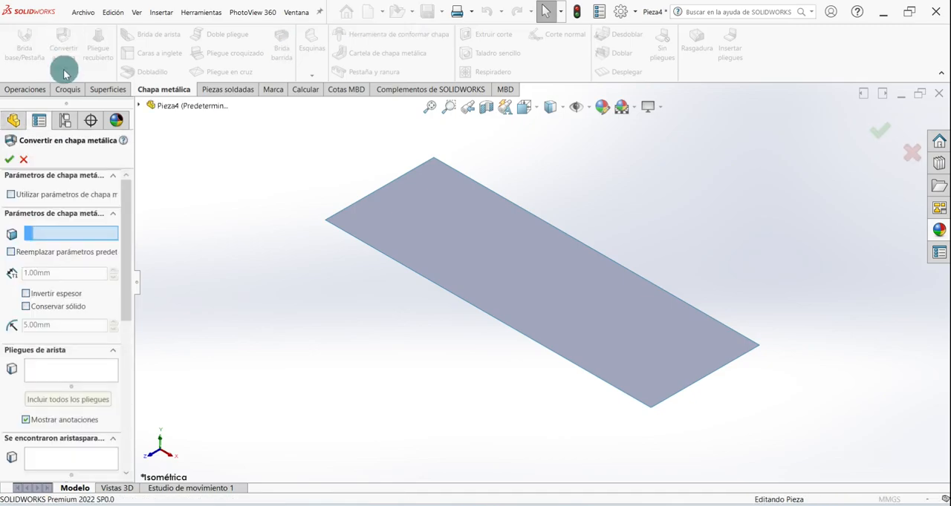
pyautogui.moveTo(133, 197); pyautogui.dragTo(179, 198)
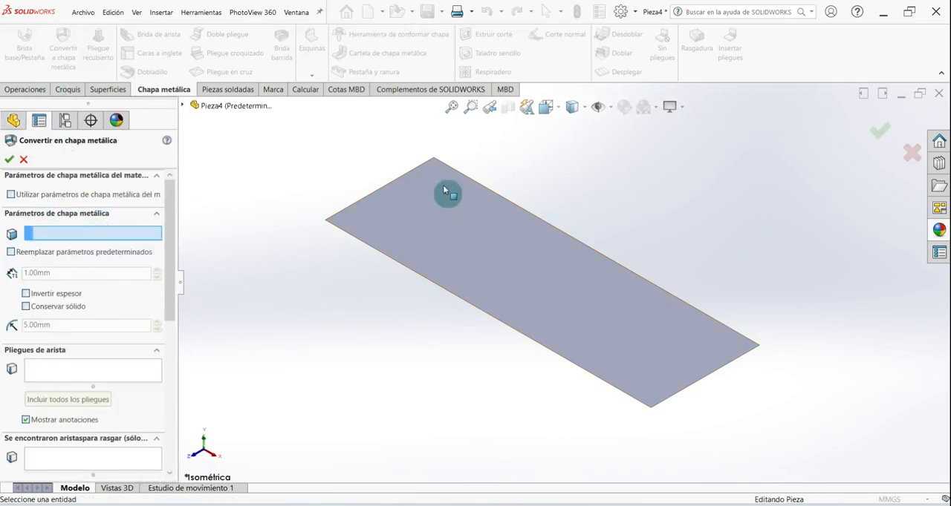
pyautogui.click(425, 206)
pyautogui.click(79, 363)
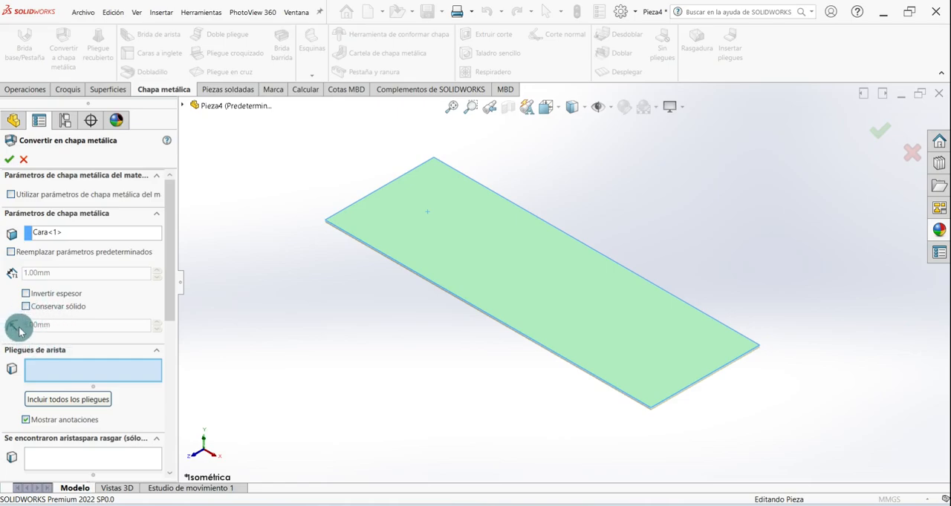
pyautogui.moveTo(170, 246); pyautogui.dragTo(166, 186)
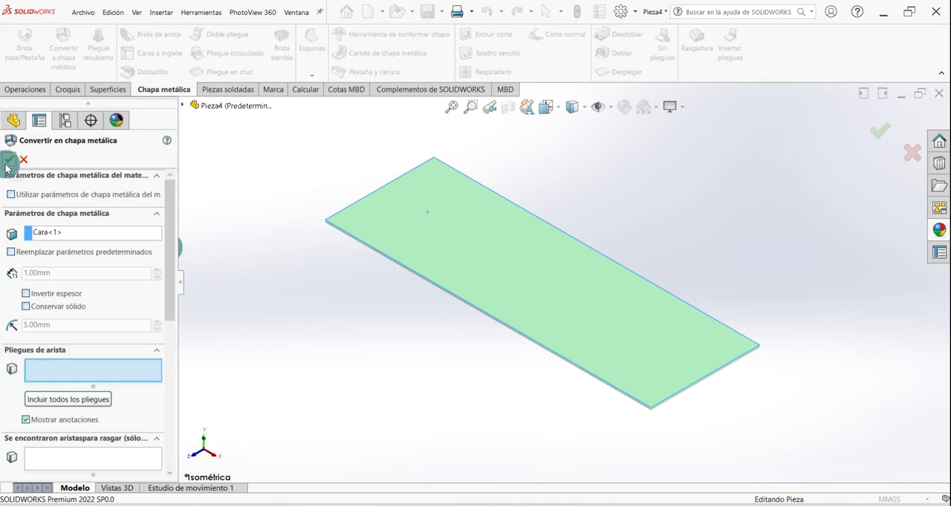
pyautogui.click(8, 162)
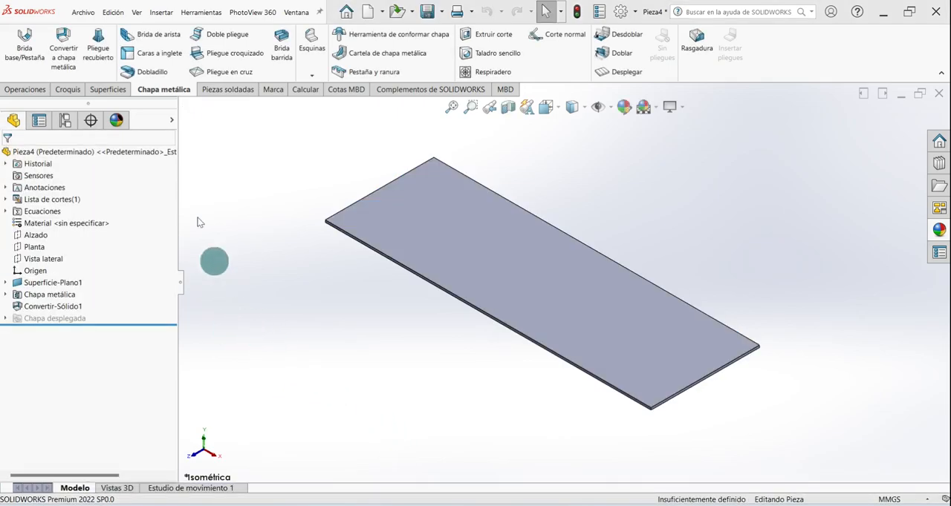
# - Start an edge flange going upward from one short edge of the sheet and set its angle to 70°
pyautogui.click(161, 36)
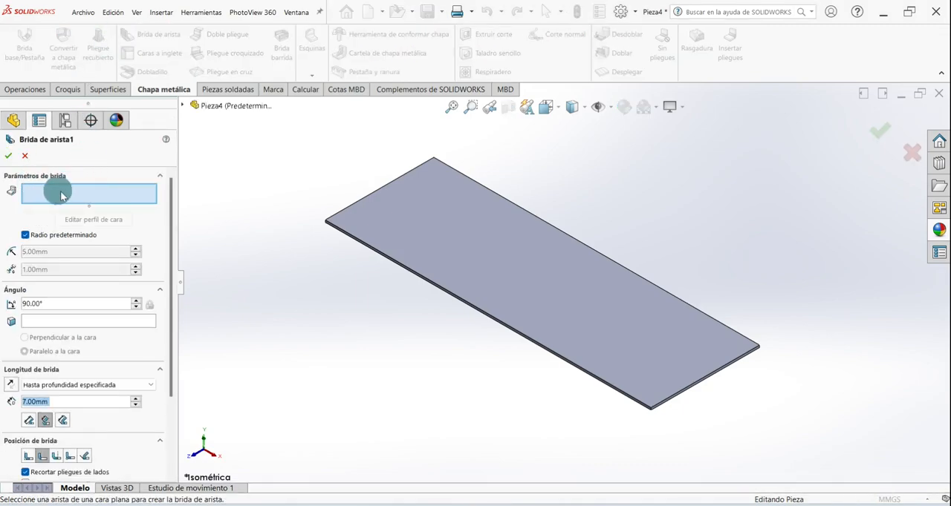
pyautogui.click(362, 199)
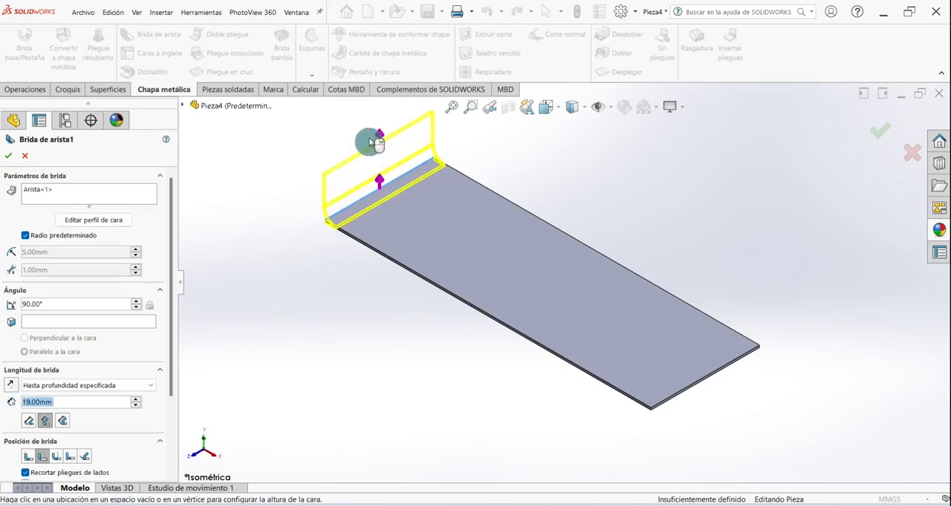
pyautogui.click(363, 121)
pyautogui.moveTo(54, 302); pyautogui.dragTo(10, 312)
pyautogui.write('70')
pyautogui.press('Return')
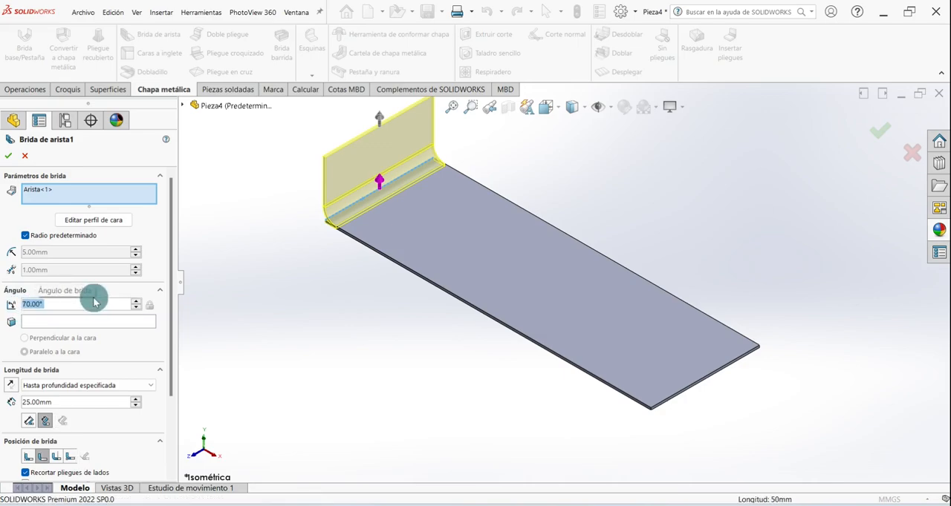
# - Set the flange length to 50 mm measured from the outer virtual intersection, complete the flange and save the part
pyautogui.moveTo(78, 405); pyautogui.dragTo(3, 407)
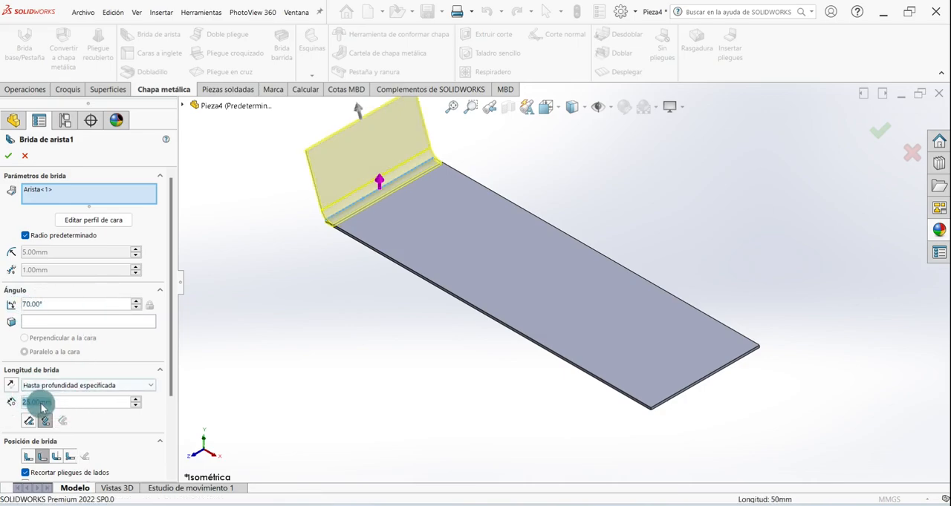
pyautogui.write('50')
pyautogui.press('Return')
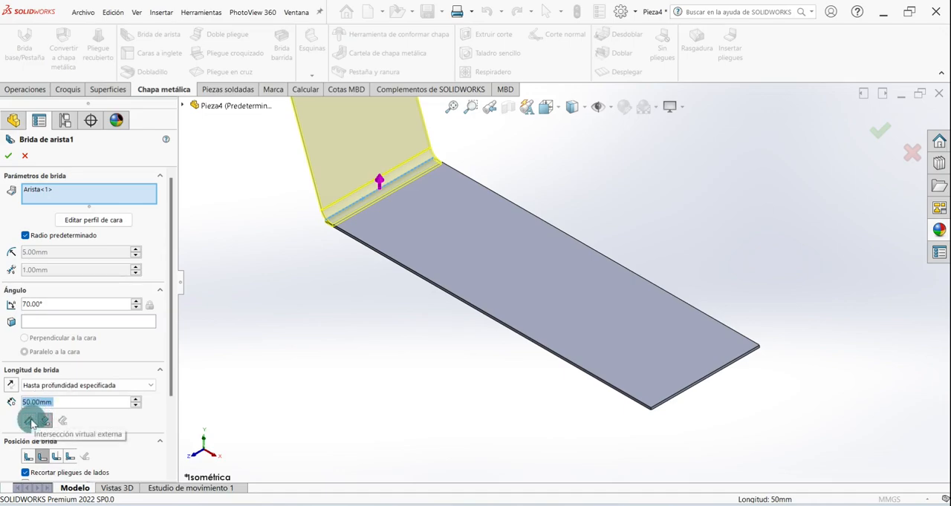
pyautogui.click(29, 422)
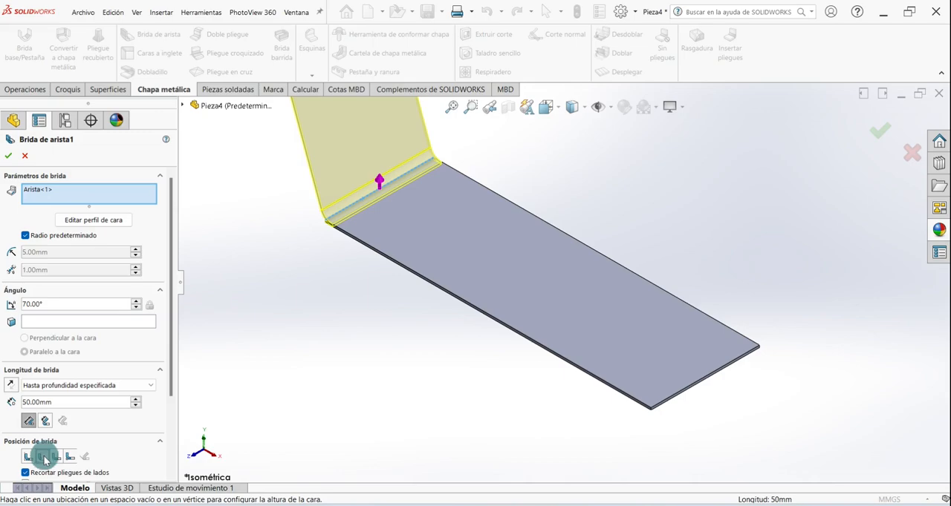
pyautogui.moveTo(168, 343); pyautogui.dragTo(165, 197)
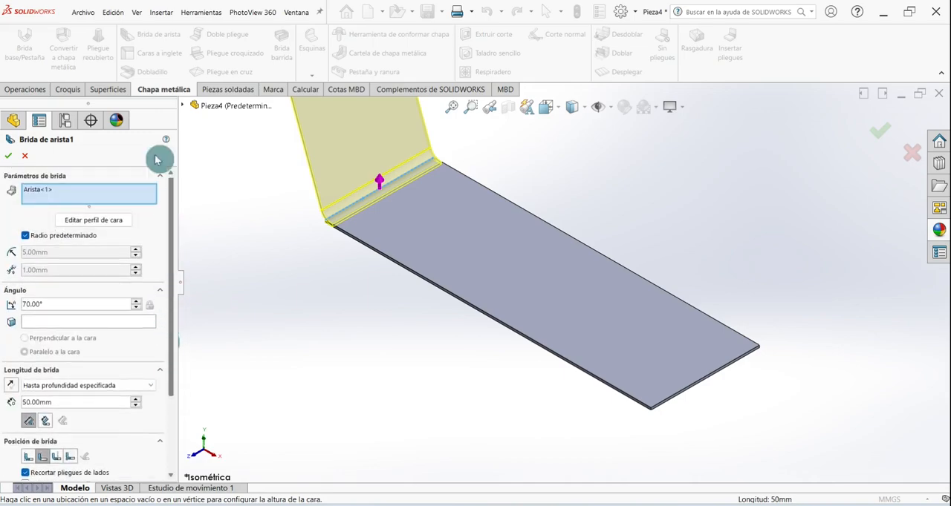
pyautogui.click(8, 156)
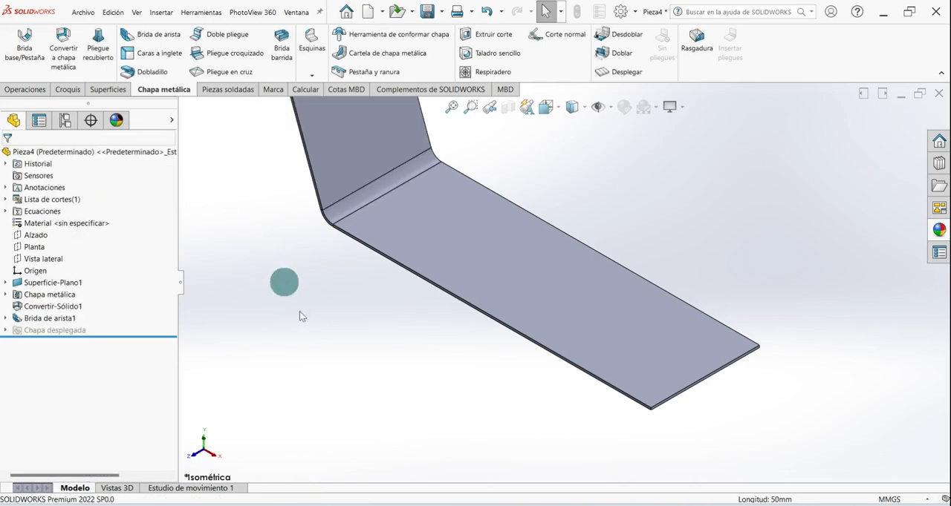
pyautogui.press('f')
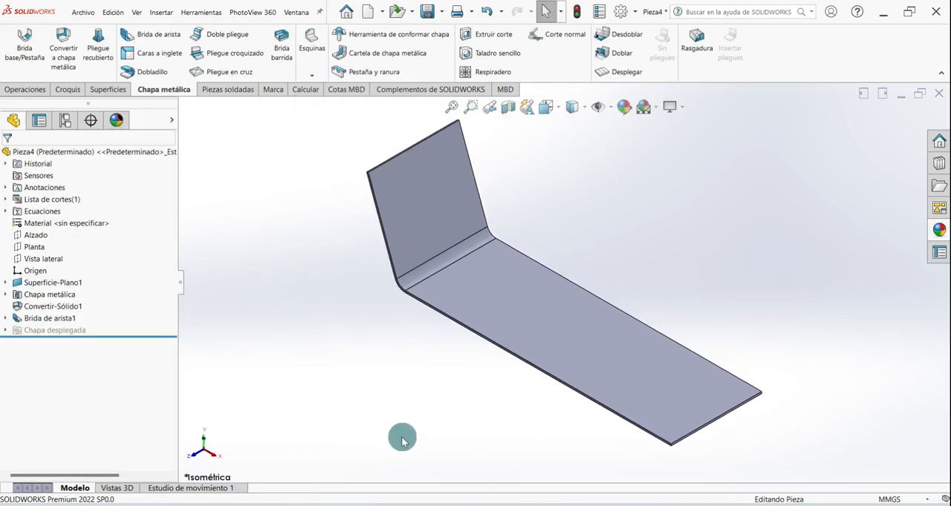
pyautogui.hotkey('ctrl', 's')
# - Start a sketch on the flange's inner face and draw a vertical construction line about 25 mm down from the top edge's midpoint
pyautogui.click(69, 90)
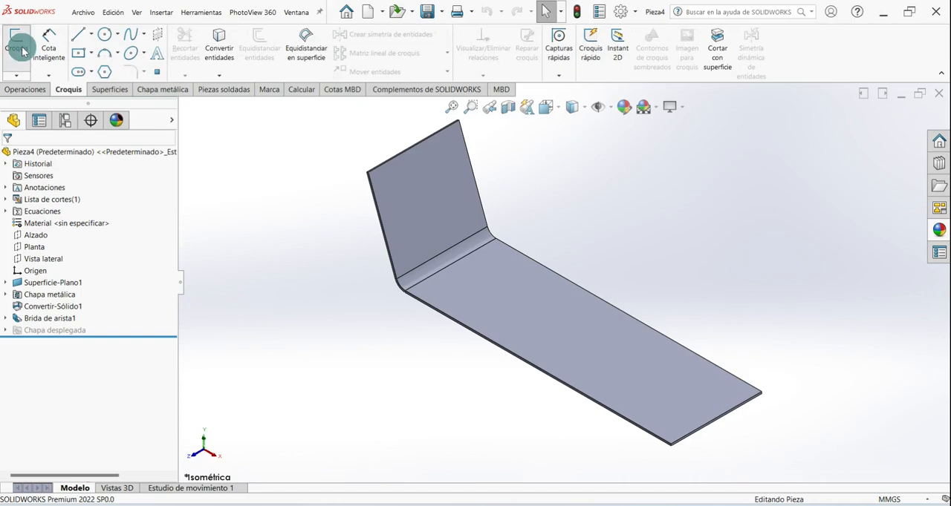
pyautogui.click(18, 40)
pyautogui.click(400, 194)
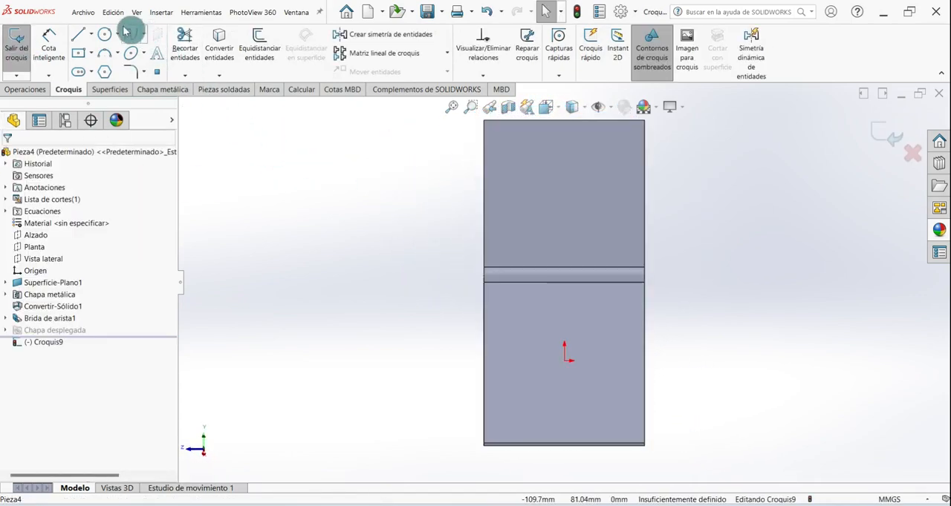
pyautogui.click(91, 34)
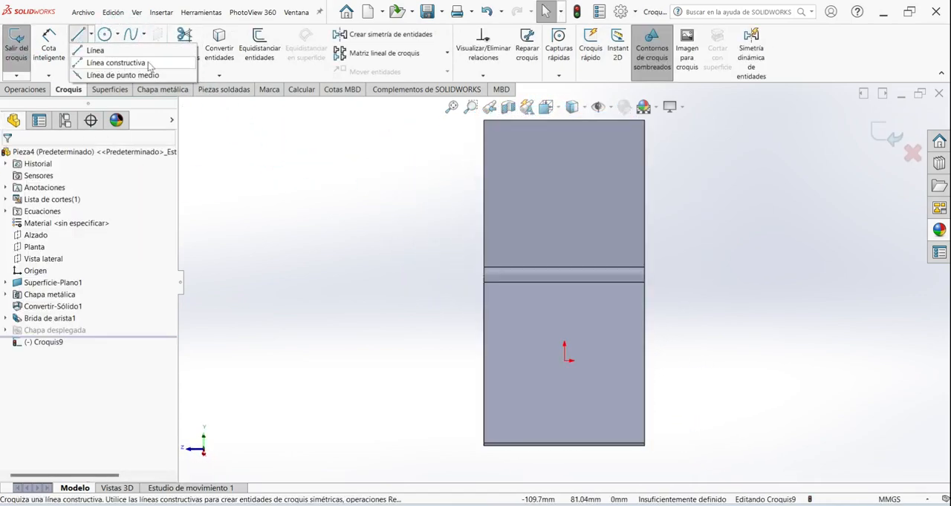
pyautogui.click(116, 62)
pyautogui.scroll(-3, 618, 130)
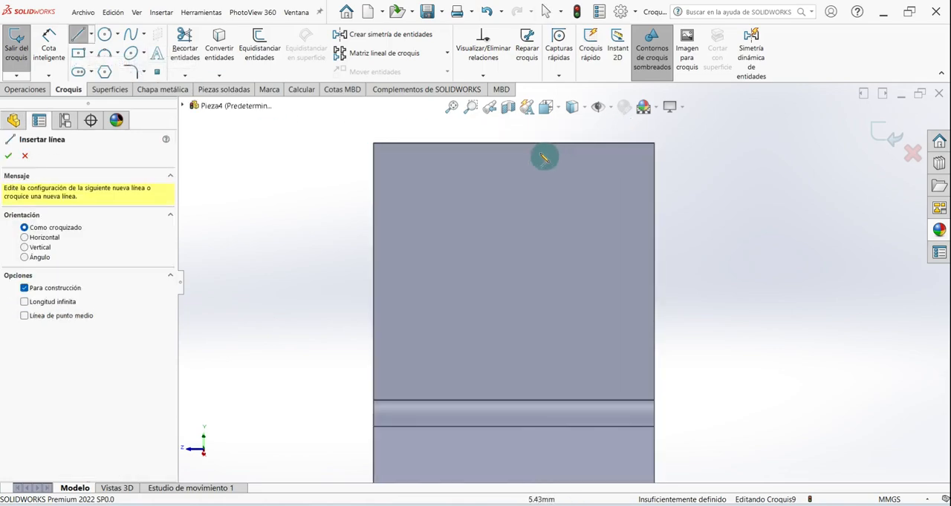
pyautogui.moveTo(515, 147); pyautogui.dragTo(514, 283)
pyautogui.rightClick(524, 266)
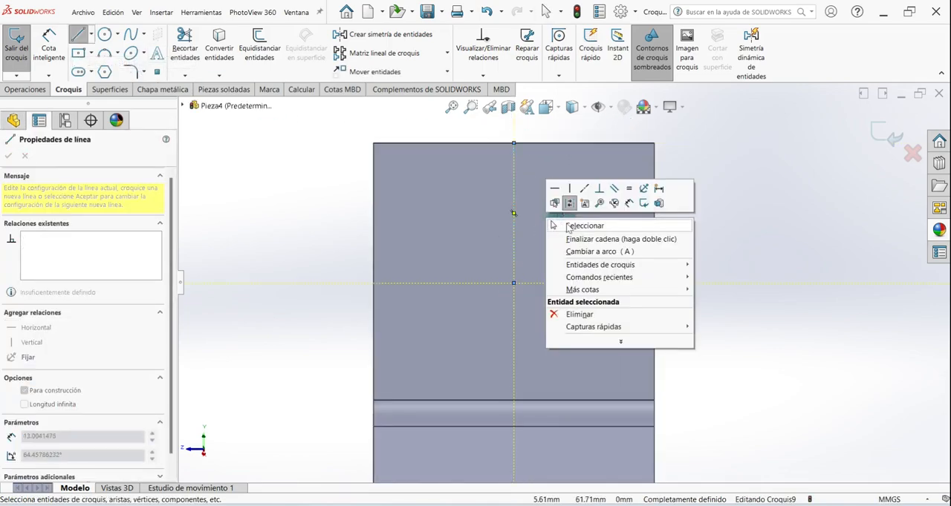
pyautogui.click(570, 222)
# - Dimension the vertical construction line's length at 25 mm
pyautogui.click(50, 49)
pyautogui.click(511, 204)
pyautogui.click(571, 200)
pyautogui.write('25')
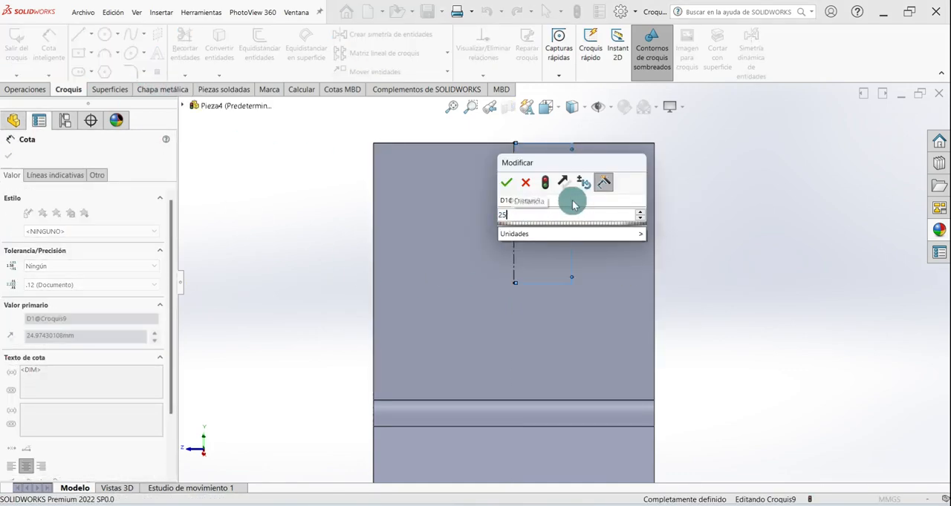
pyautogui.press('Return')
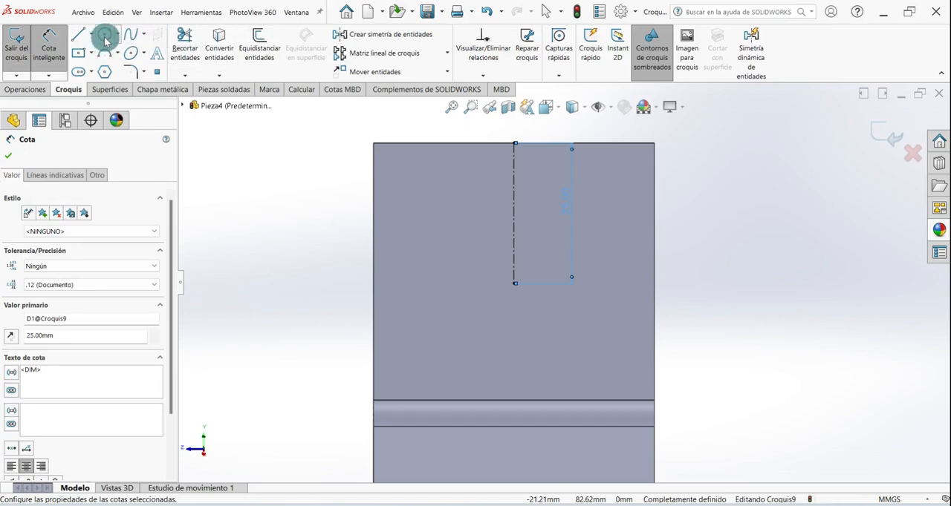
# - Sketch a circle of 25 mm radius centred on the construction line's lower end and passing through its upper end
pyautogui.click(105, 37)
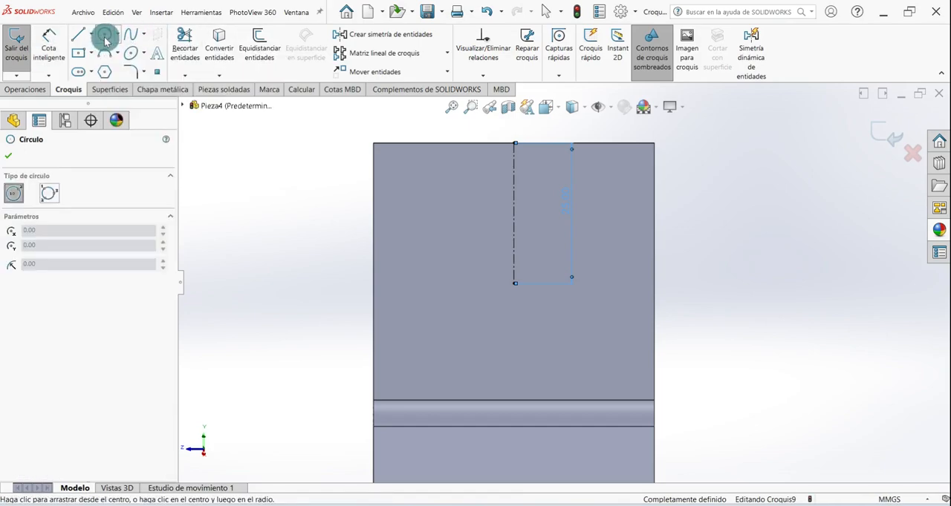
pyautogui.click(513, 284)
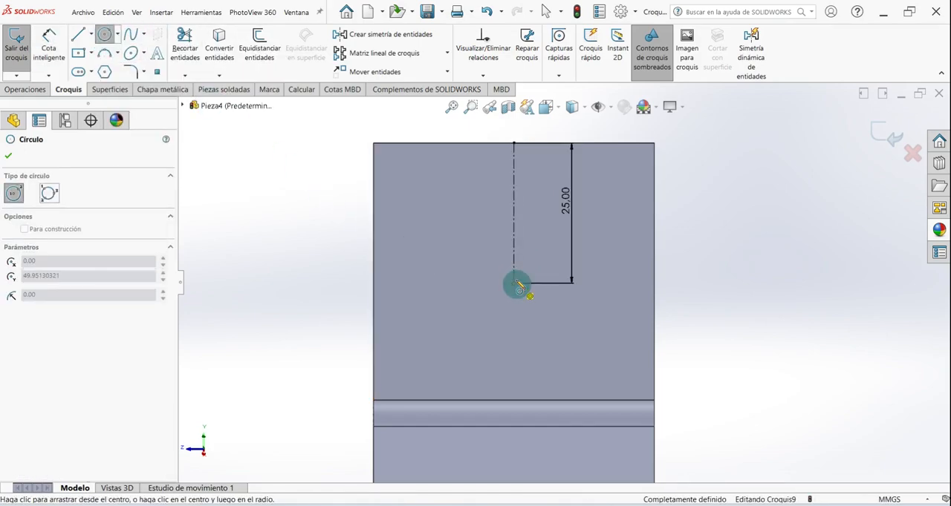
pyautogui.click(514, 144)
pyautogui.rightClick(275, 218)
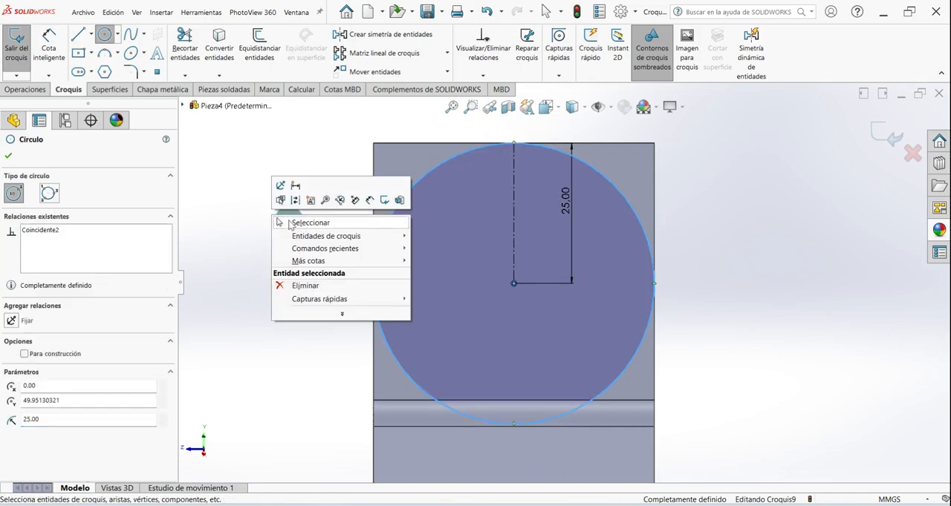
pyautogui.click(301, 222)
# - Draw connected lines about 39 mm high around the flange's top, running from one side quadrant of the circle to the other
pyautogui.click(78, 35)
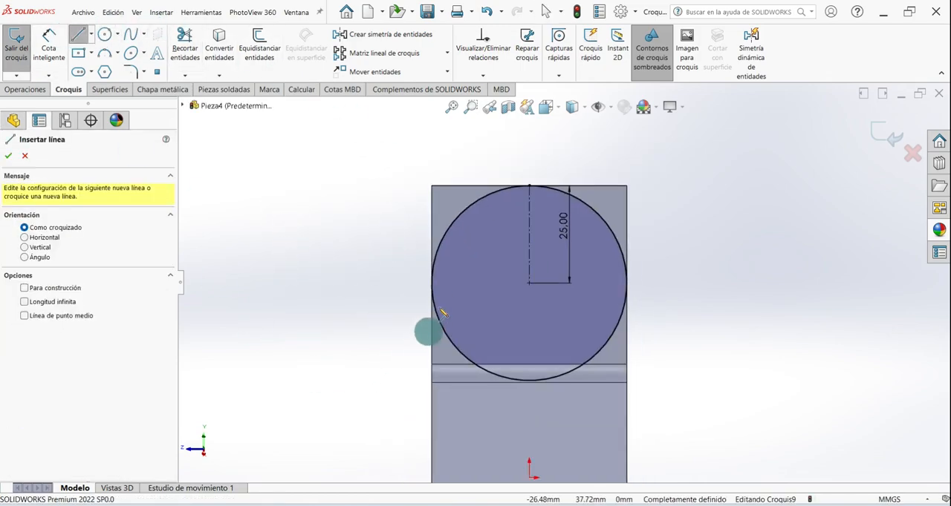
pyautogui.click(433, 283)
pyautogui.click(327, 283)
pyautogui.click(328, 130)
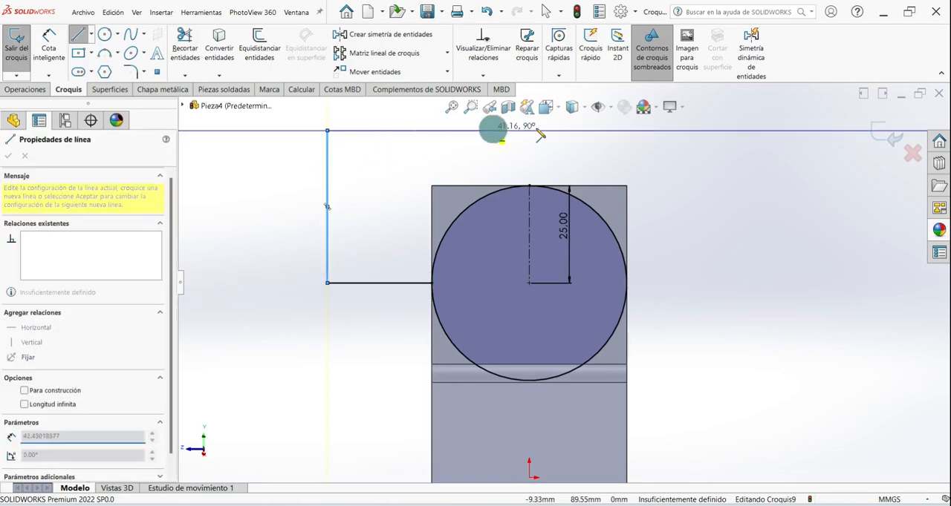
pyautogui.click(704, 131)
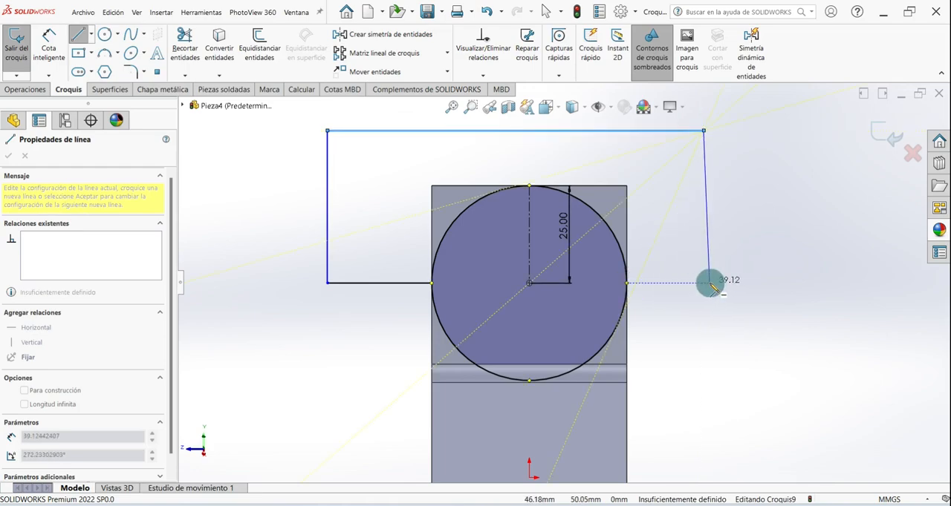
pyautogui.click(703, 283)
pyautogui.click(629, 285)
pyautogui.rightClick(658, 170)
pyautogui.click(672, 177)
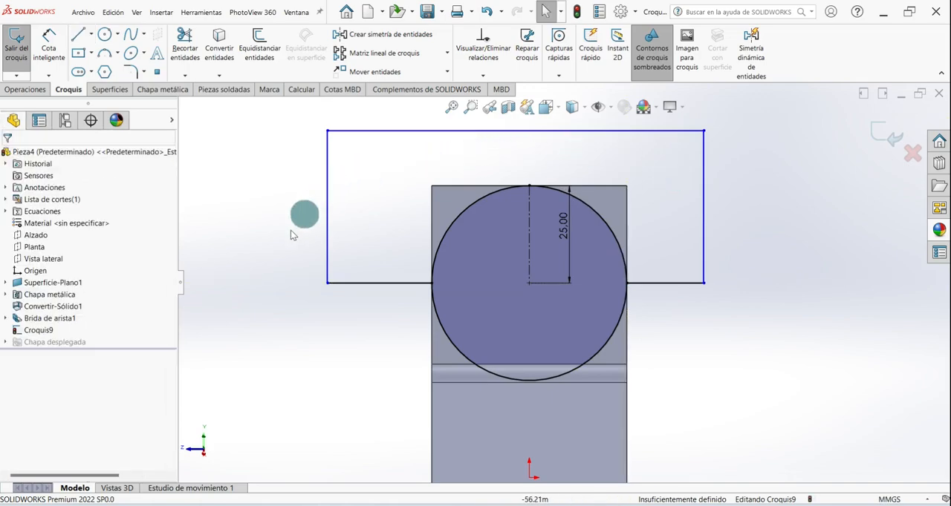
# - Trim away the lower half of the circle, exit the sketch and return to the isometric view
pyautogui.click(187, 46)
pyautogui.click(620, 312)
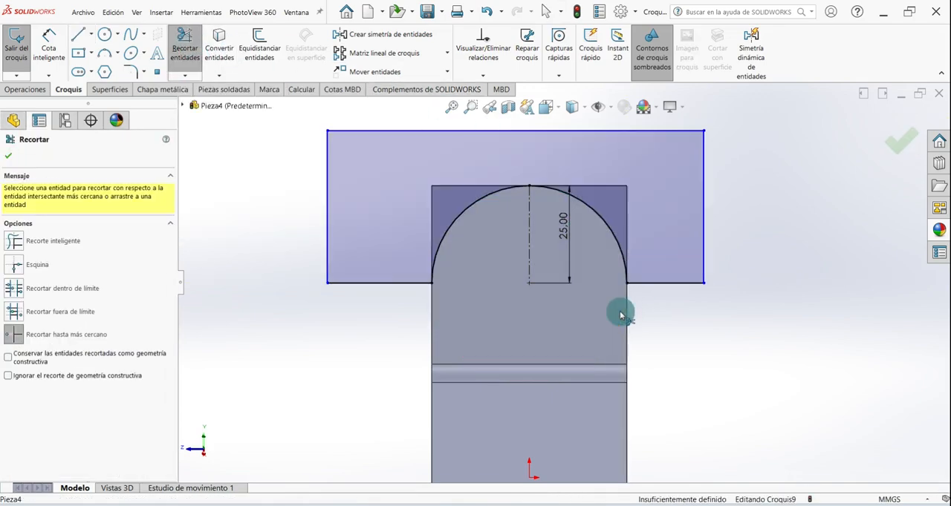
pyautogui.click(10, 158)
pyautogui.click(16, 44)
pyautogui.hotkey('ctrl', '7')
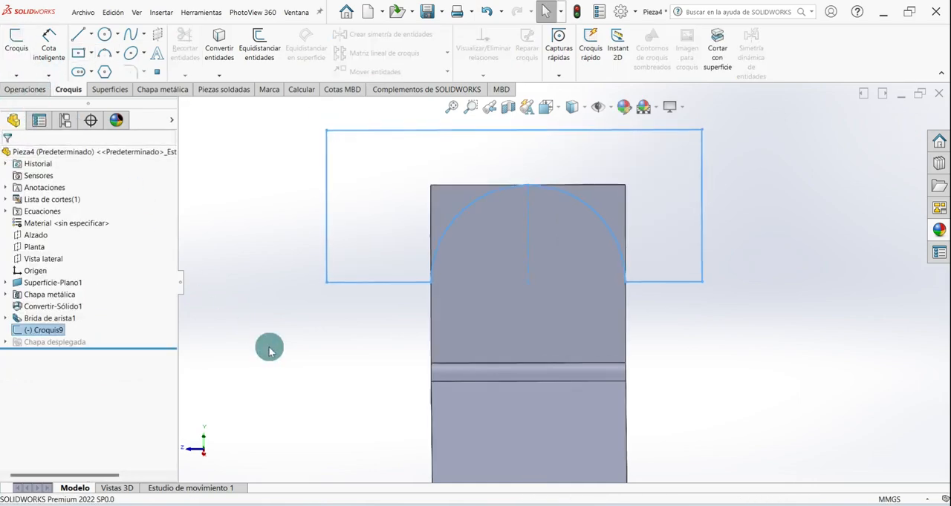
pyautogui.click(270, 351)
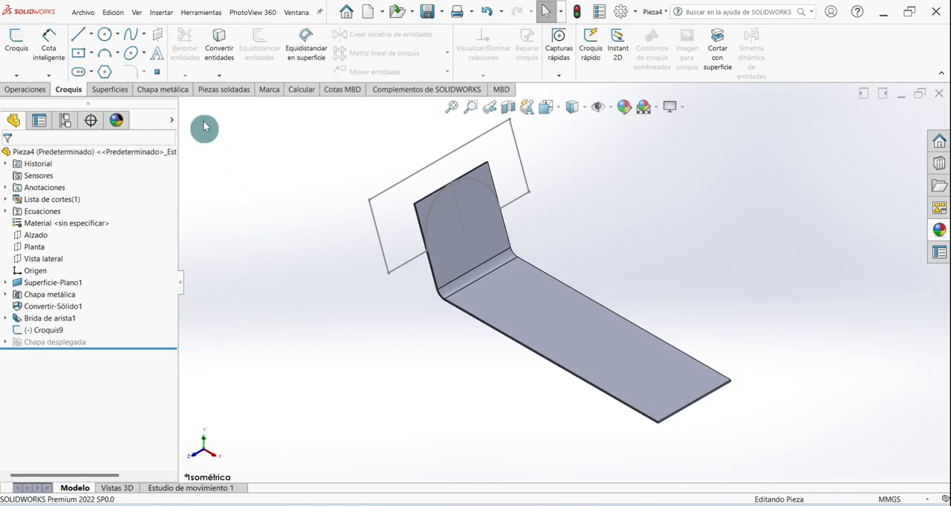
# - Round off the flange with an extruded cut of the sketched contour, through all in both directions with normal cut enabled
pyautogui.click(150, 92)
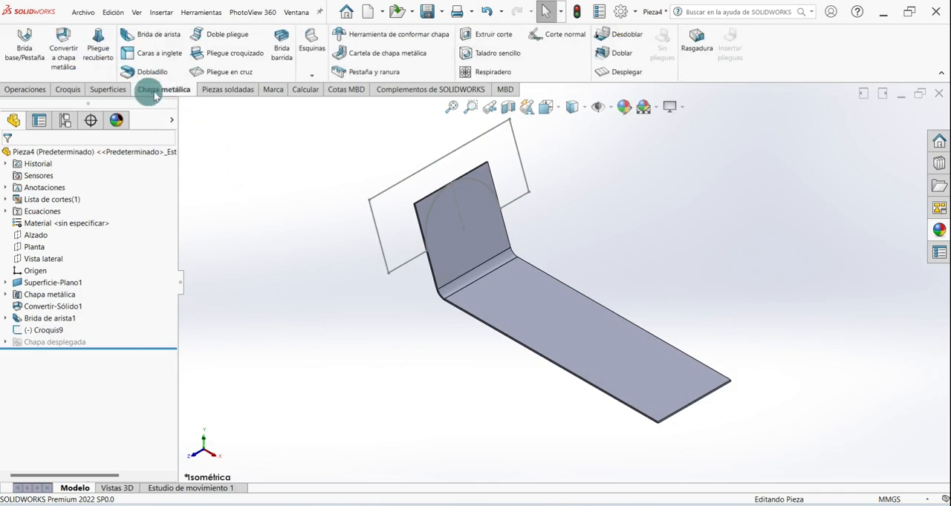
pyautogui.click(479, 38)
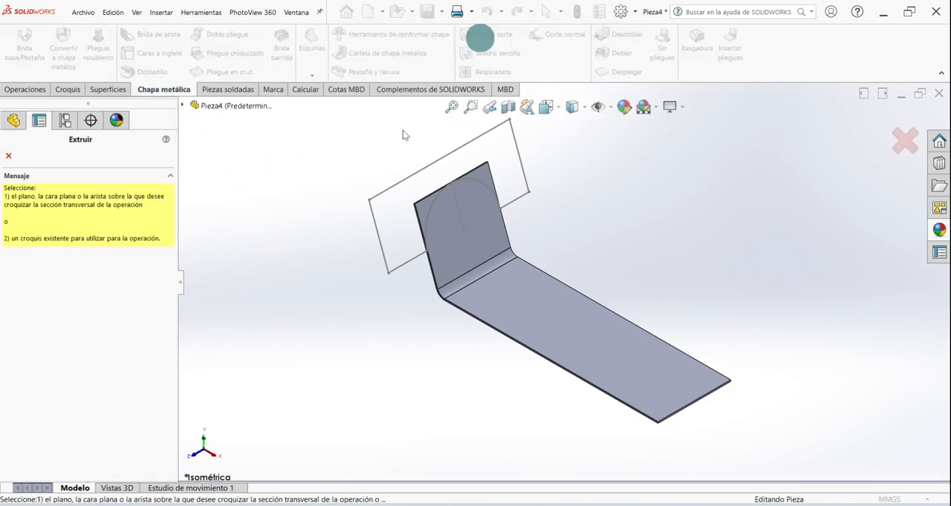
pyautogui.click(377, 199)
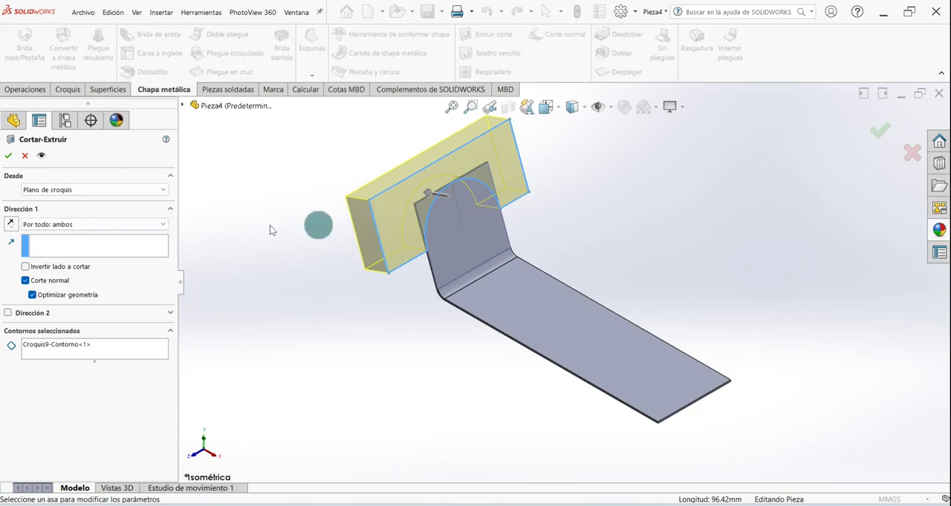
pyautogui.click(9, 157)
pyautogui.moveTo(382, 282); pyautogui.dragTo(420, 369, button='middle')
pyautogui.hotkey('ctrl', '7')
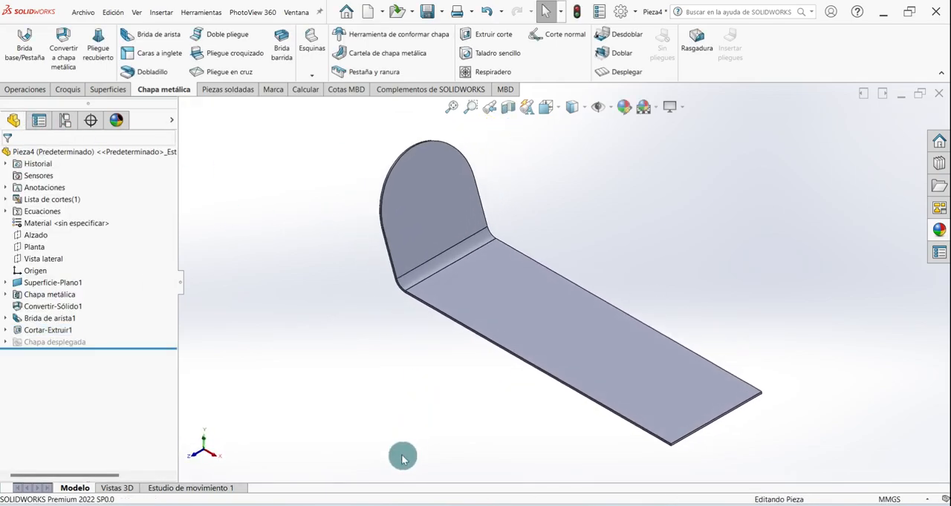
# - Start an edge flange going upward from both long edges of the sheet
pyautogui.click(169, 36)
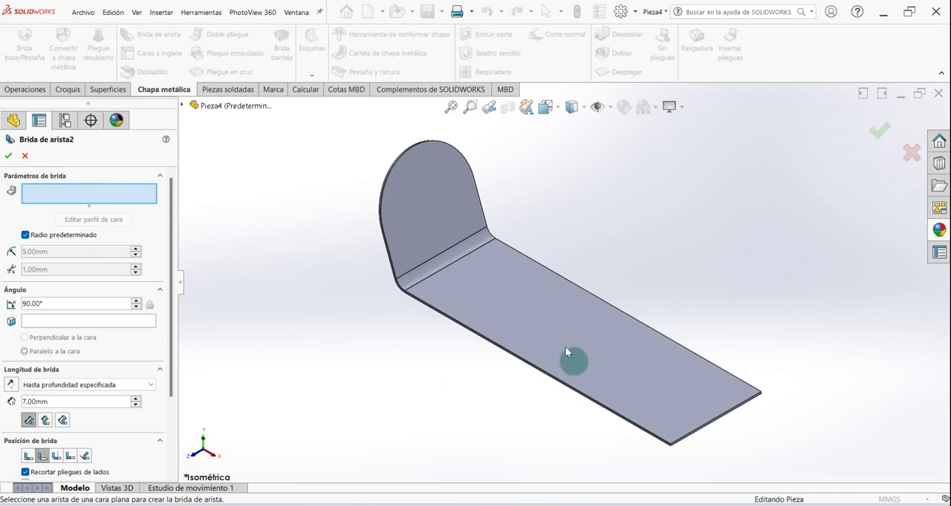
pyautogui.click(540, 369)
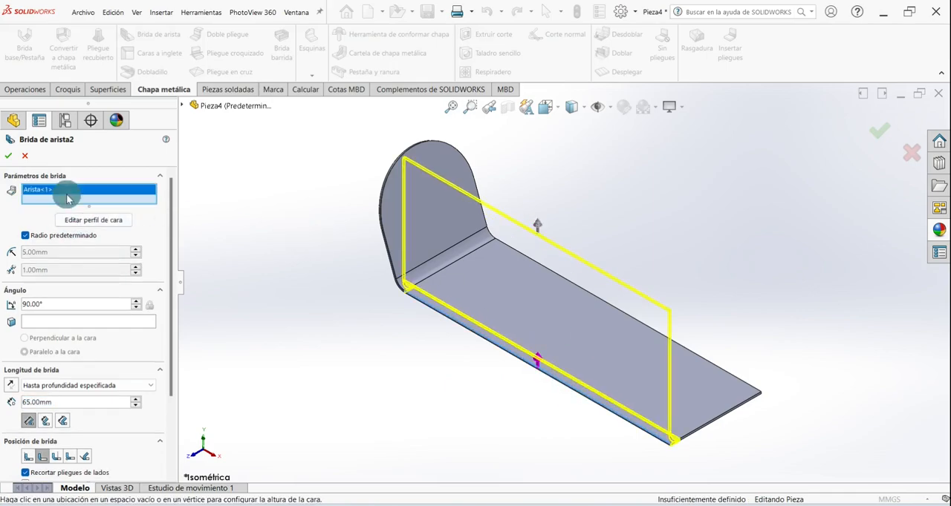
pyautogui.click(600, 299)
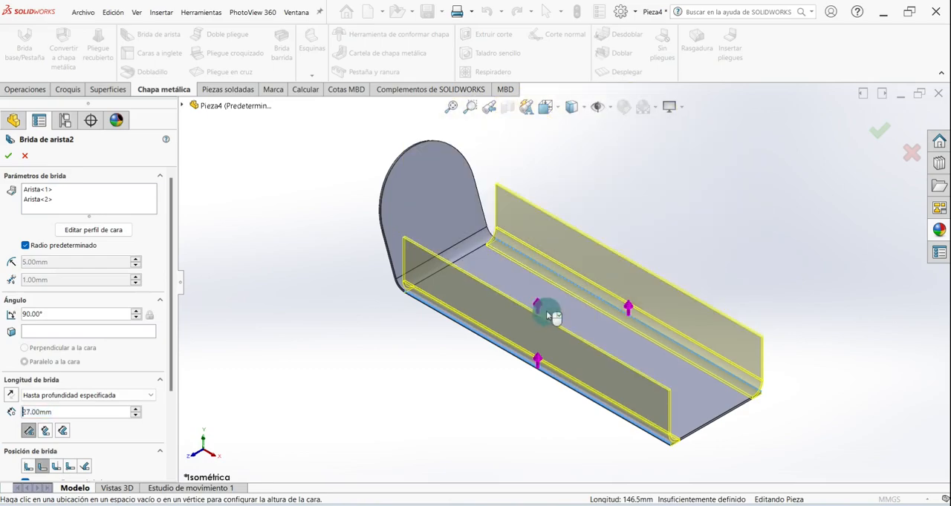
pyautogui.click(541, 283)
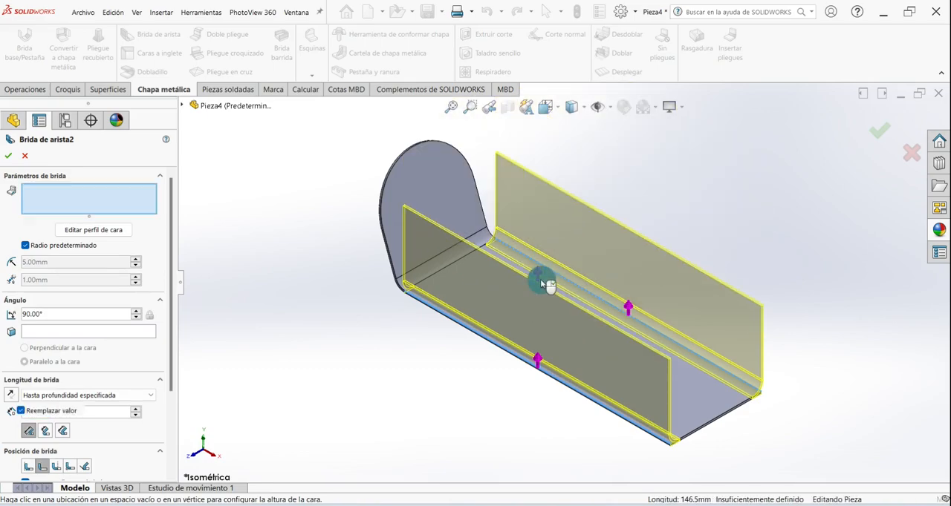
# - Set the length of the two side flanges to 15 mm
pyautogui.doubleClick(42, 314)
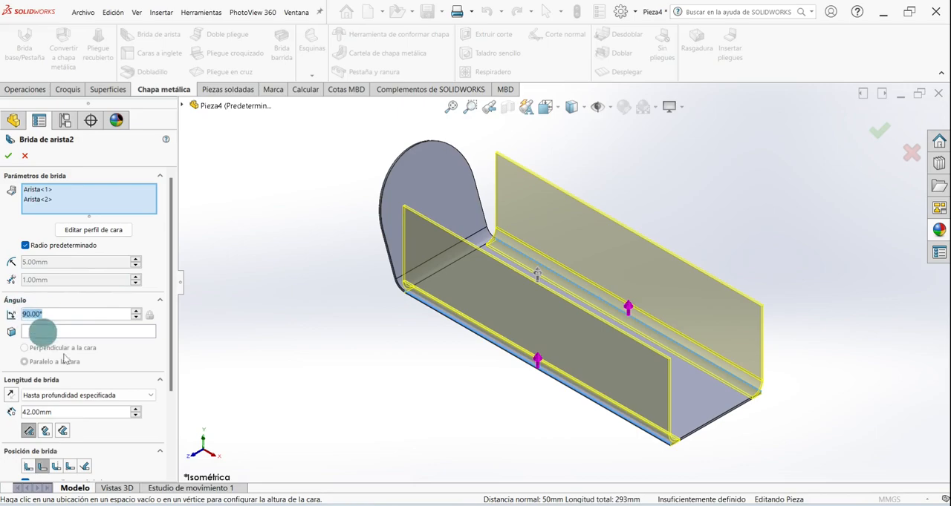
pyautogui.scroll(-2, 173, 309)
pyautogui.doubleClick(63, 360)
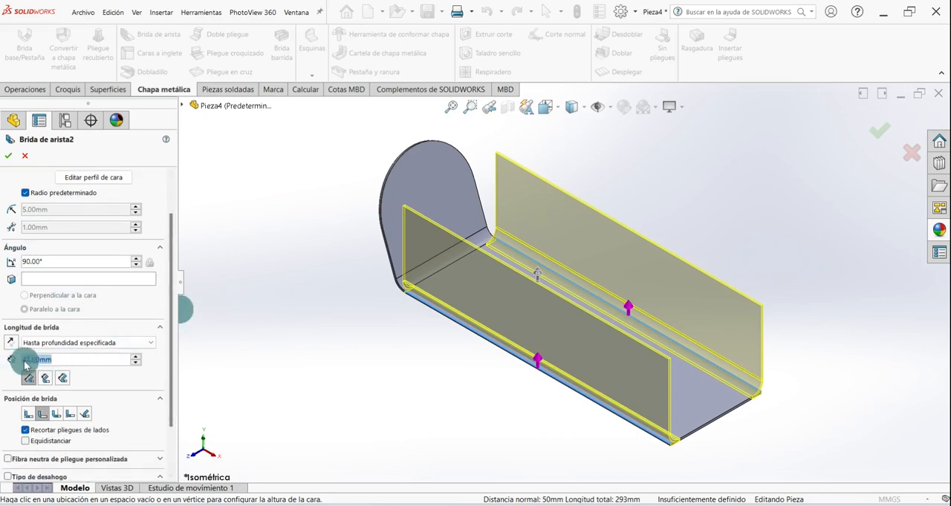
pyautogui.write('15')
pyautogui.press('Return')
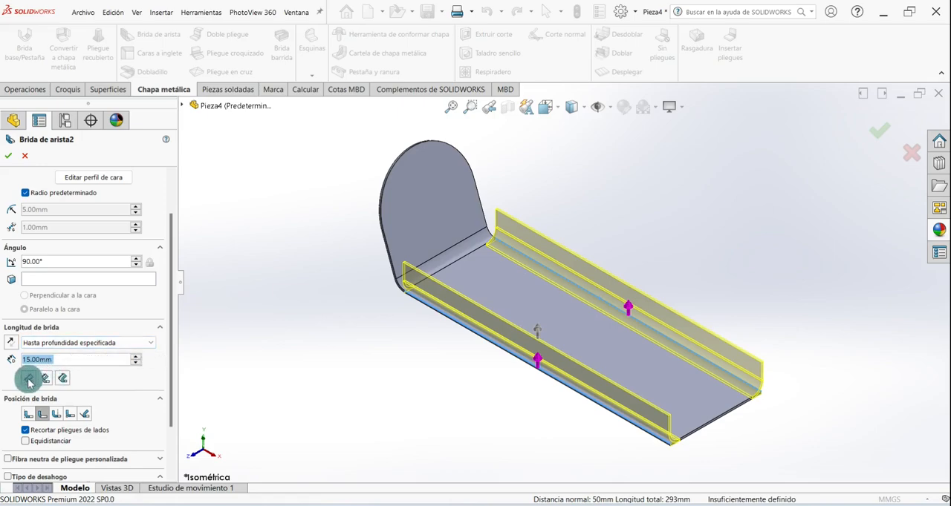
# - Set the side flanges' position to bend outside, keeping the 90° angle, and complete the edge flange
pyautogui.click(58, 414)
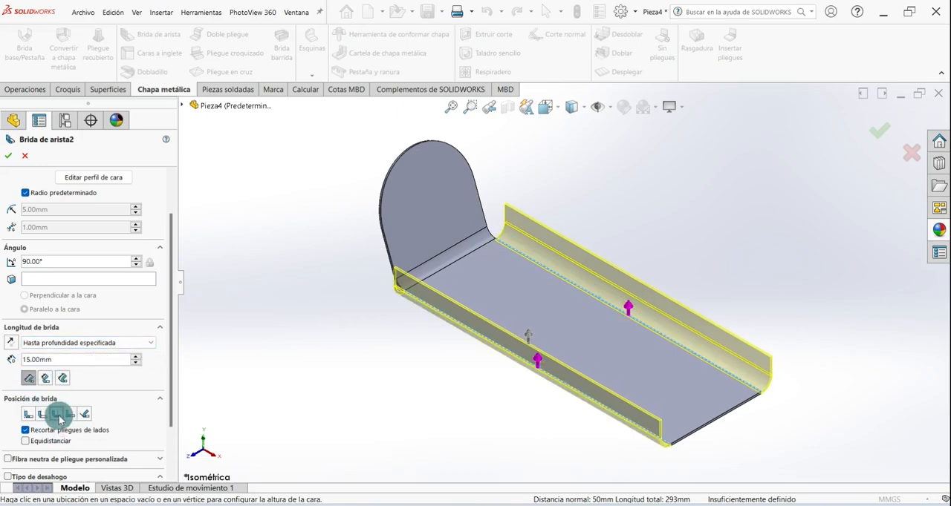
pyautogui.scroll(-3, 168, 378)
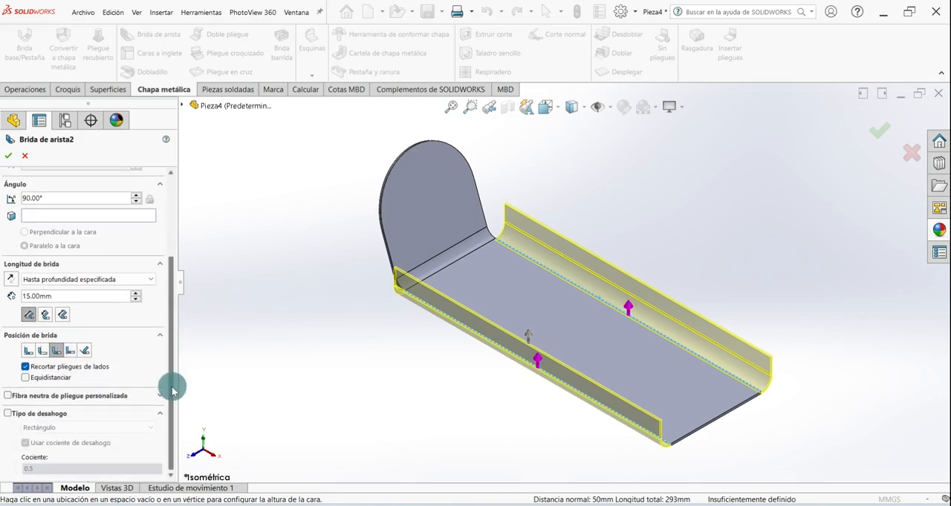
pyautogui.moveTo(172, 333); pyautogui.dragTo(171, 250)
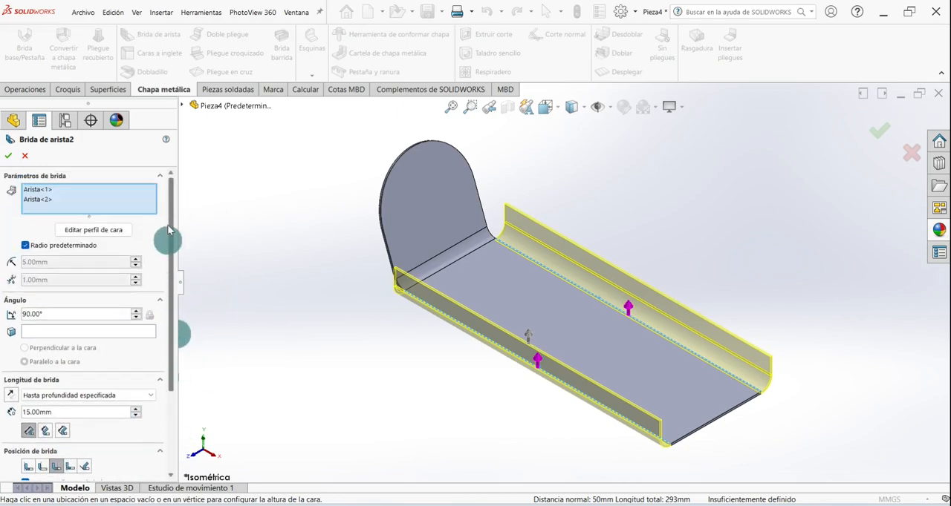
pyautogui.click(7, 158)
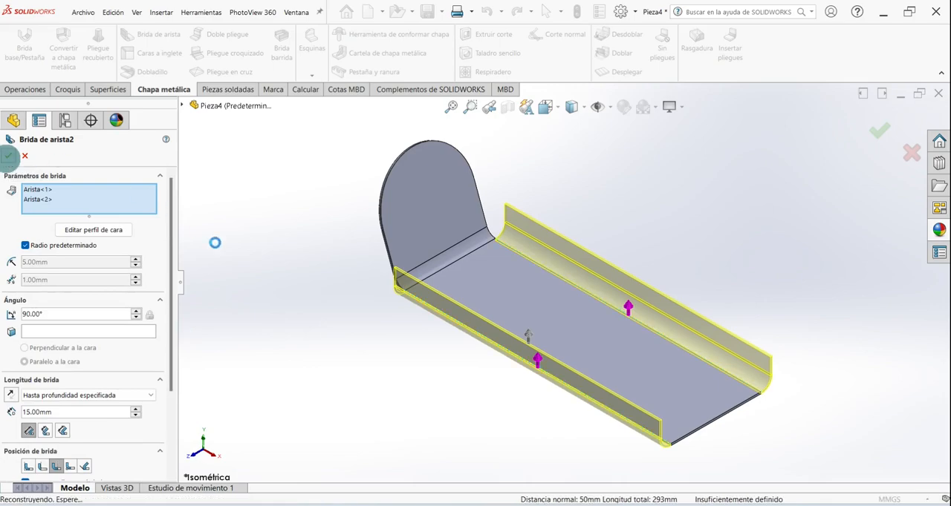
pyautogui.moveTo(391, 440); pyautogui.dragTo(366, 407, button='middle')
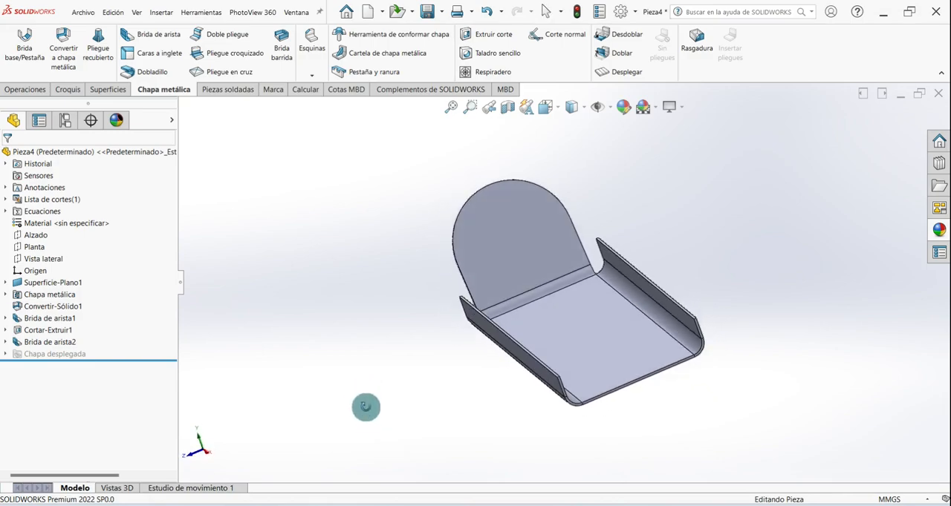
# - Try the Material Outside position for the two side flanges and inspect how they meet the sheet
pyautogui.rightClick(45, 349)
pyautogui.click(52, 288)
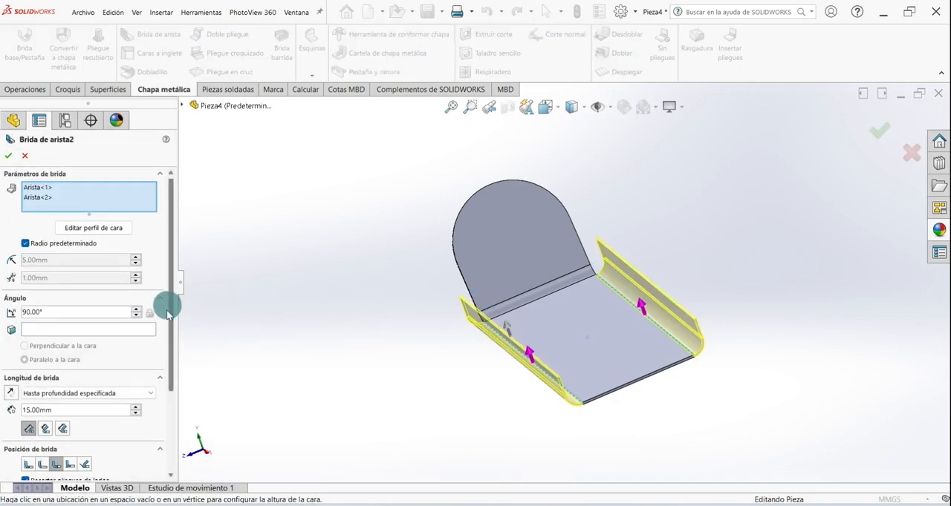
pyautogui.moveTo(171, 303); pyautogui.dragTo(170, 364)
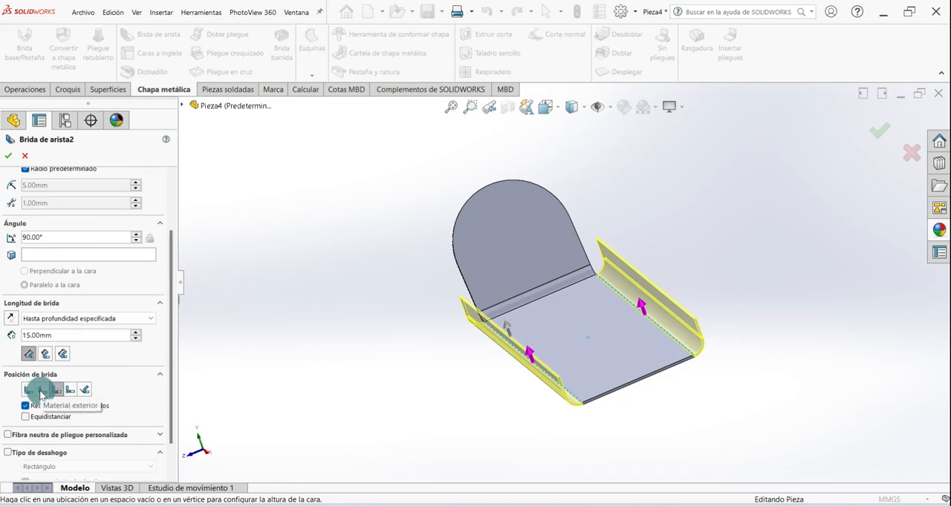
pyautogui.click(41, 390)
pyautogui.scroll(-2, 528, 306)
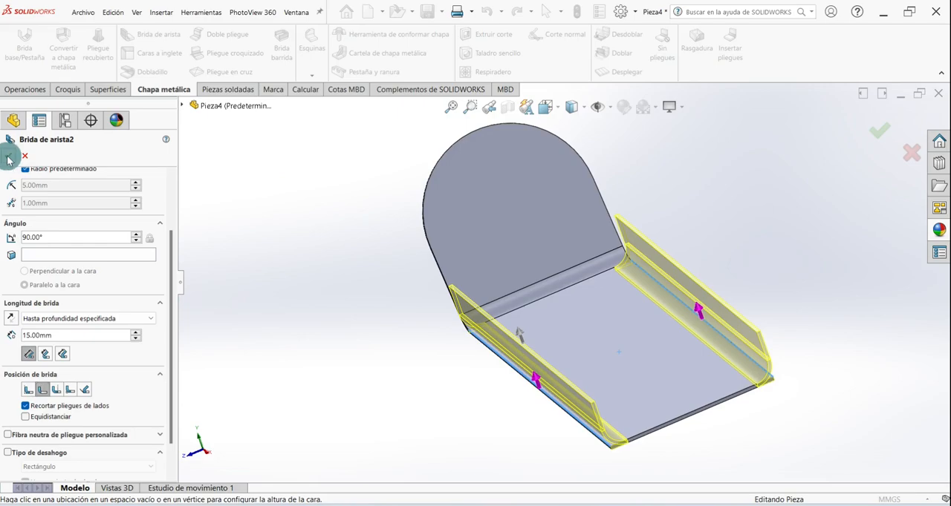
pyautogui.click(9, 156)
pyautogui.moveTo(510, 265); pyautogui.dragTo(535, 234, button='middle')
pyautogui.scroll(2, 535, 228)
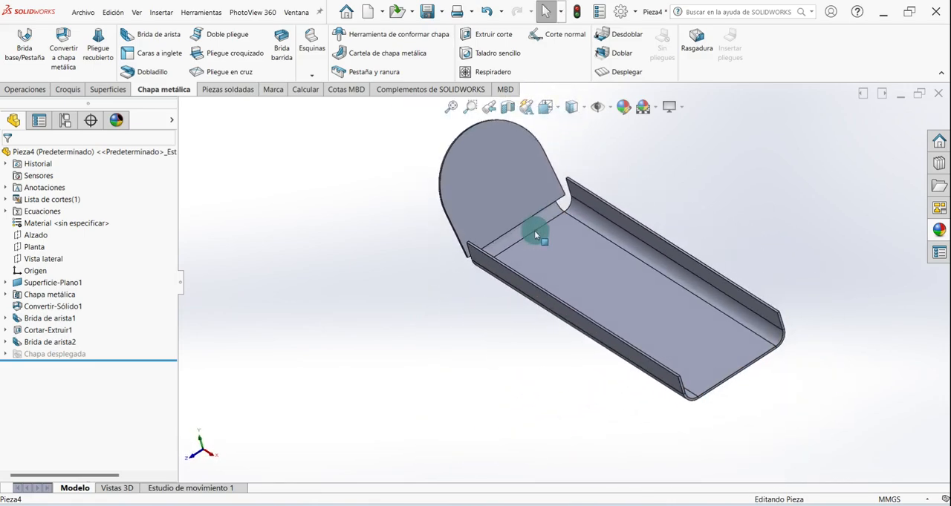
# - Set the two side flanges' position back to Bend Outside and complete the edit
pyautogui.rightClick(51, 339)
pyautogui.click(65, 290)
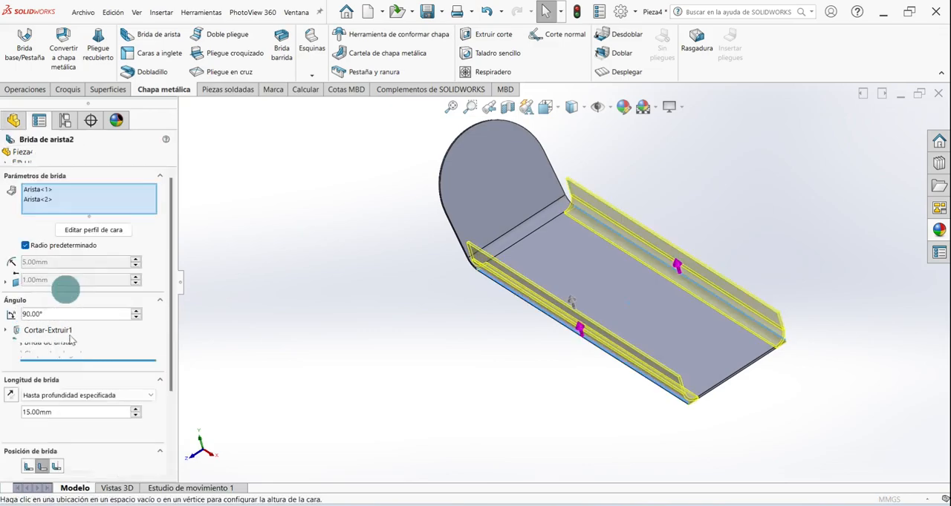
pyautogui.moveTo(171, 294); pyautogui.dragTo(144, 359)
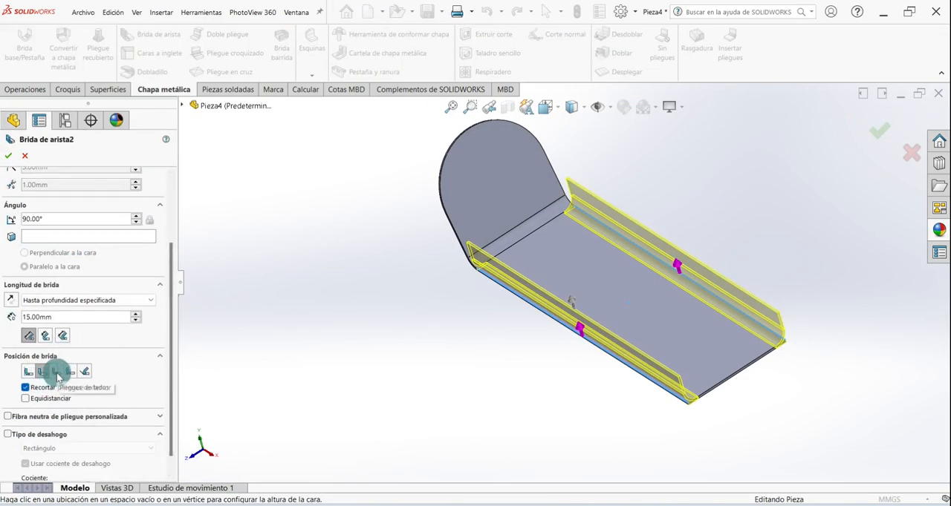
pyautogui.click(56, 372)
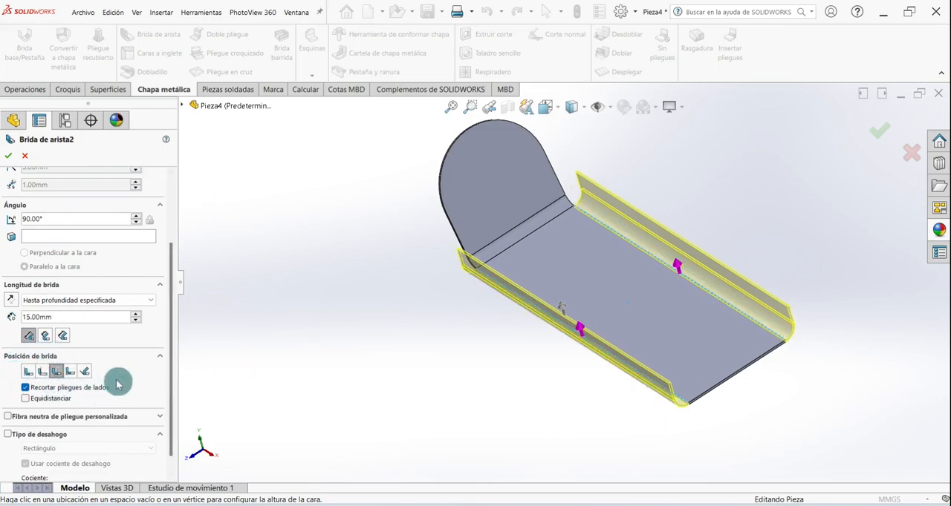
pyautogui.click(9, 156)
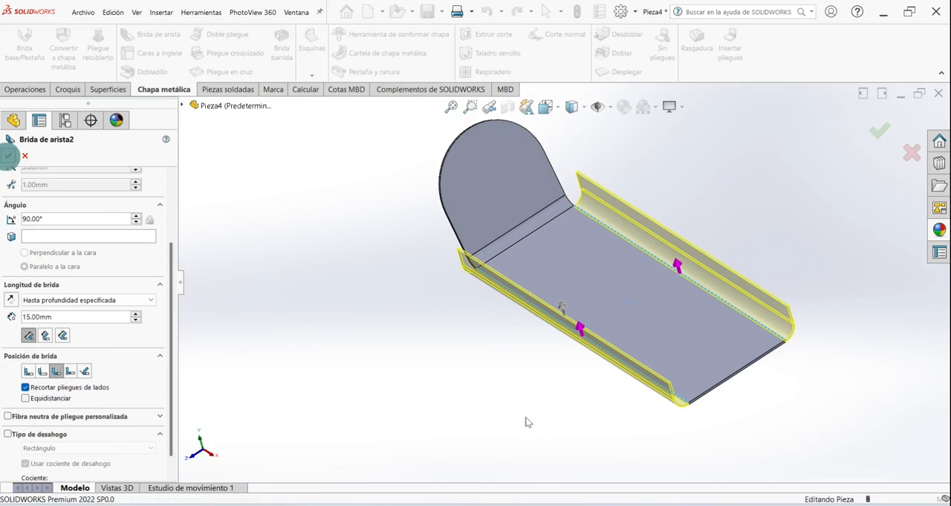
# - Show the part in isometric view and save it
pyautogui.moveTo(527, 413); pyautogui.dragTo(414, 454, button='middle')
pyautogui.hotkey('ctrl', '7')
pyautogui.hotkey('ctrl', 's')
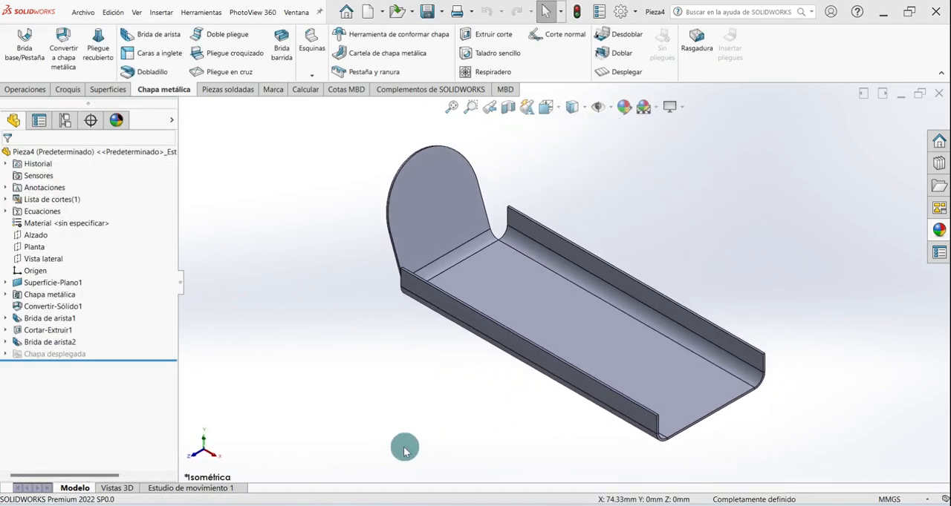
# - On the base's inner face, sketch a horizontal straight slot about 16 mm between centres and 17 mm wide, beyond the open end
pyautogui.click(68, 89)
pyautogui.click(16, 41)
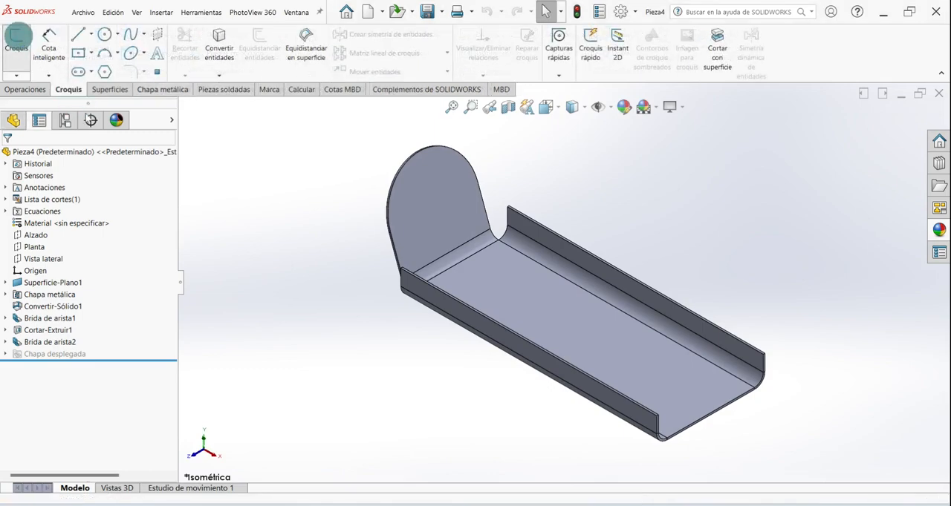
pyautogui.click(505, 257)
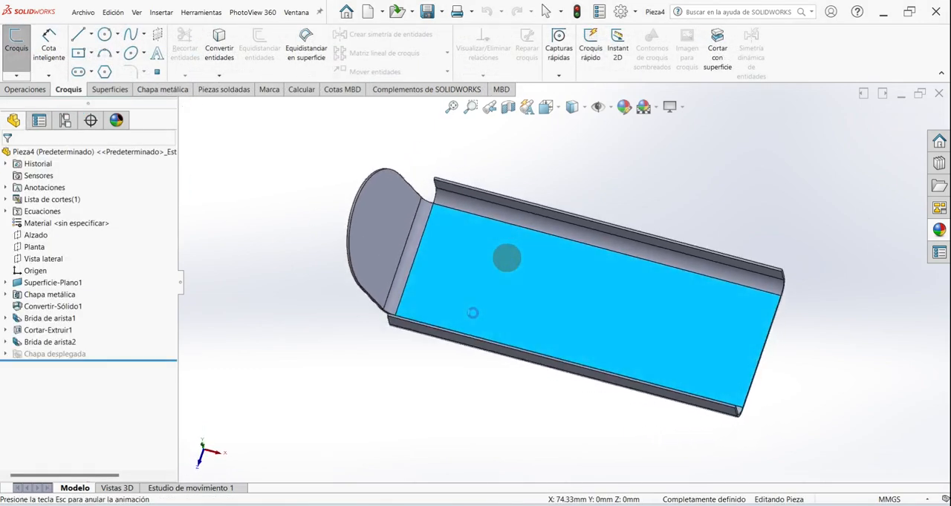
pyautogui.click(92, 73)
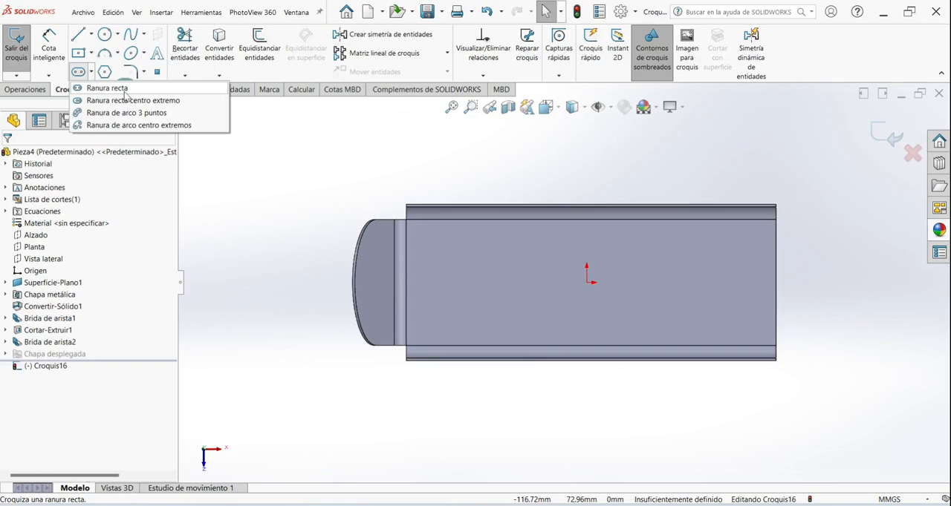
pyautogui.click(125, 92)
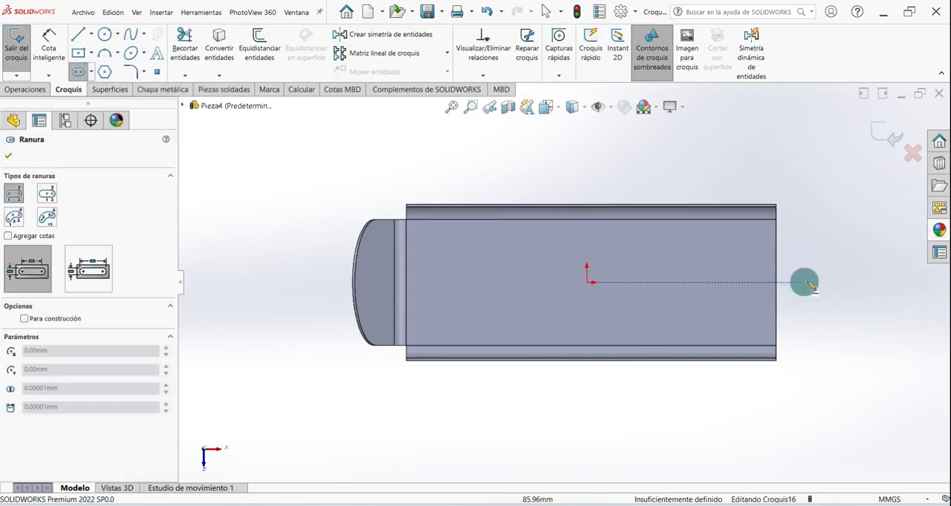
pyautogui.click(845, 282)
pyautogui.click(885, 283)
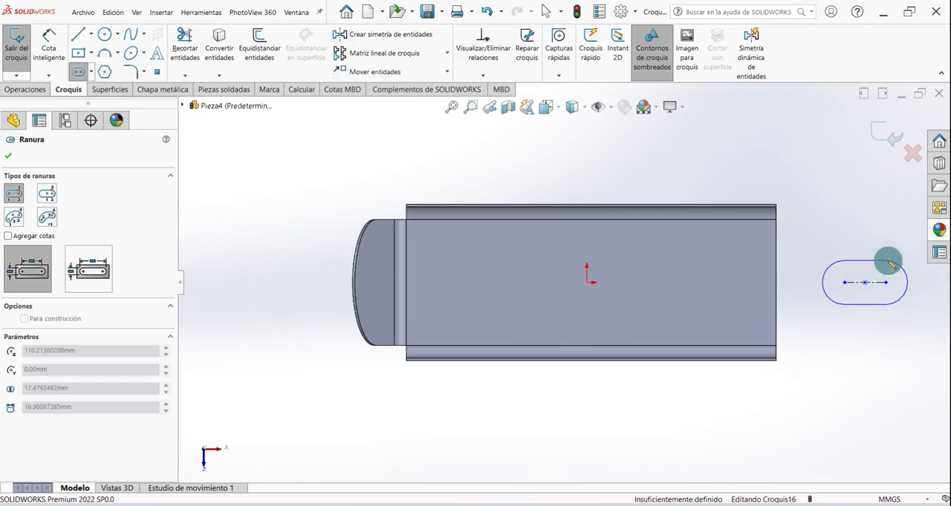
pyautogui.click(888, 261)
pyautogui.rightClick(860, 197)
pyautogui.click(867, 206)
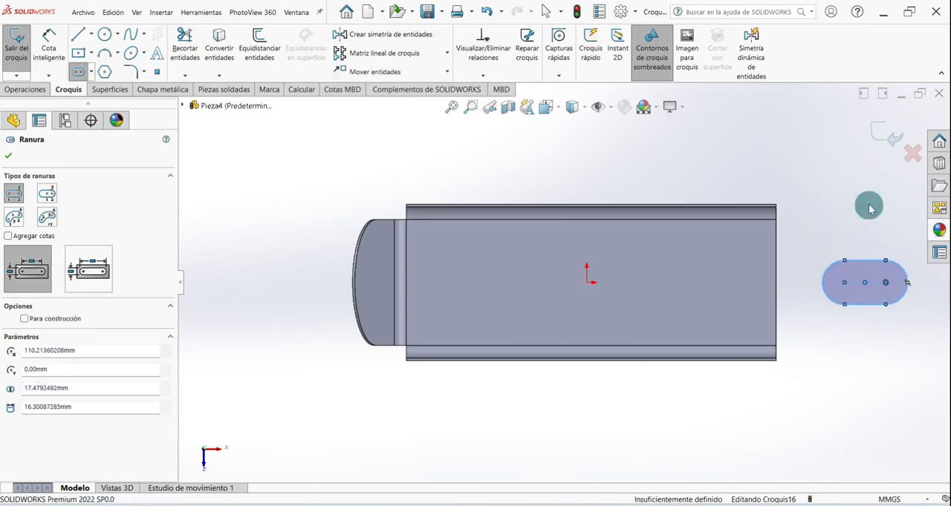
# - Dimension the slot with 40 mm between its arc centres and a 10 mm end radius
pyautogui.click(45, 41)
pyautogui.click(883, 286)
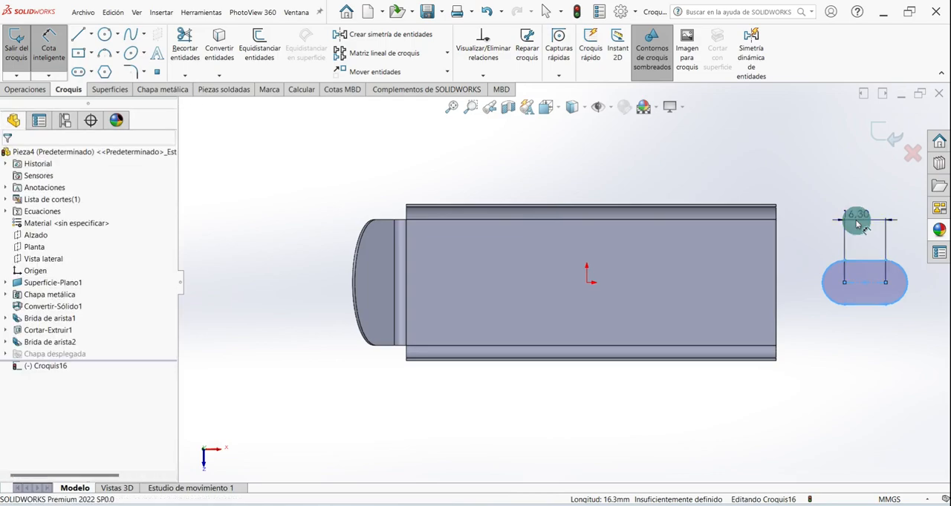
pyautogui.click(851, 218)
pyautogui.write('40')
pyautogui.press('Return')
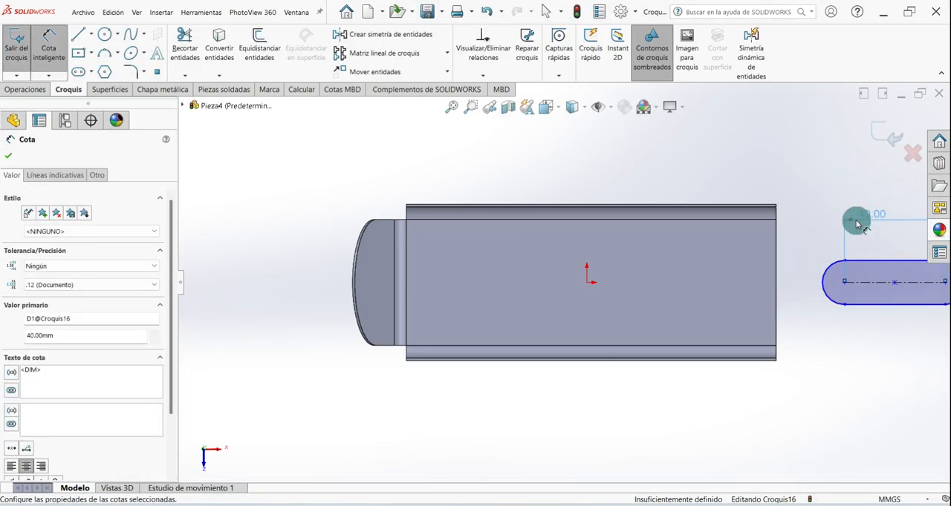
pyautogui.click(823, 275)
pyautogui.click(816, 250)
pyautogui.write('10')
pyautogui.press('Return')
pyautogui.click(8, 155)
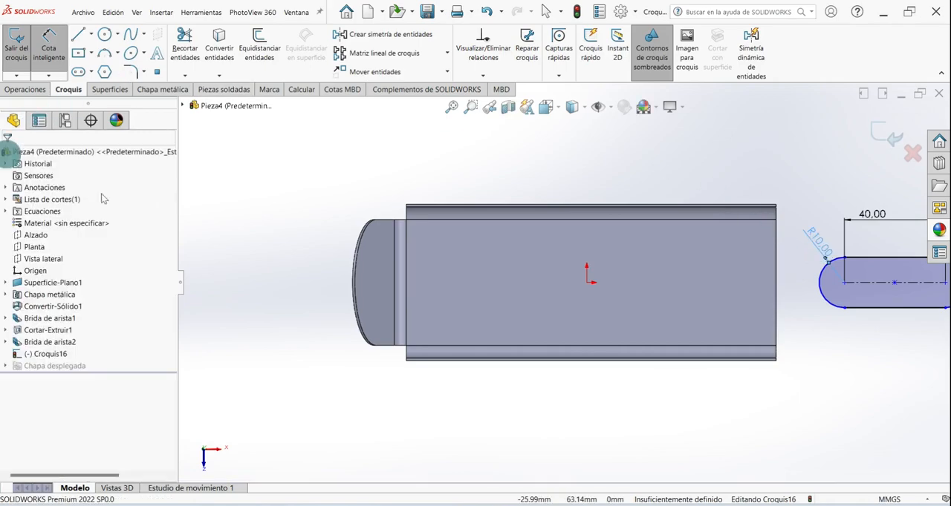
# - Place the slot's centre point on the midpoint of the base's open end edge
pyautogui.scroll(2, 804, 320)
pyautogui.scroll(-5, 787, 297)
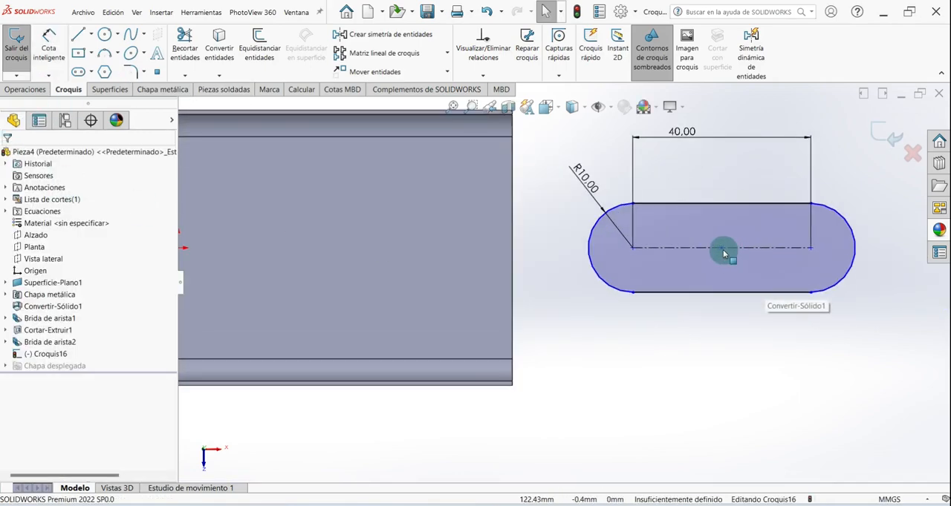
pyautogui.moveTo(722, 252); pyautogui.dragTo(513, 257)
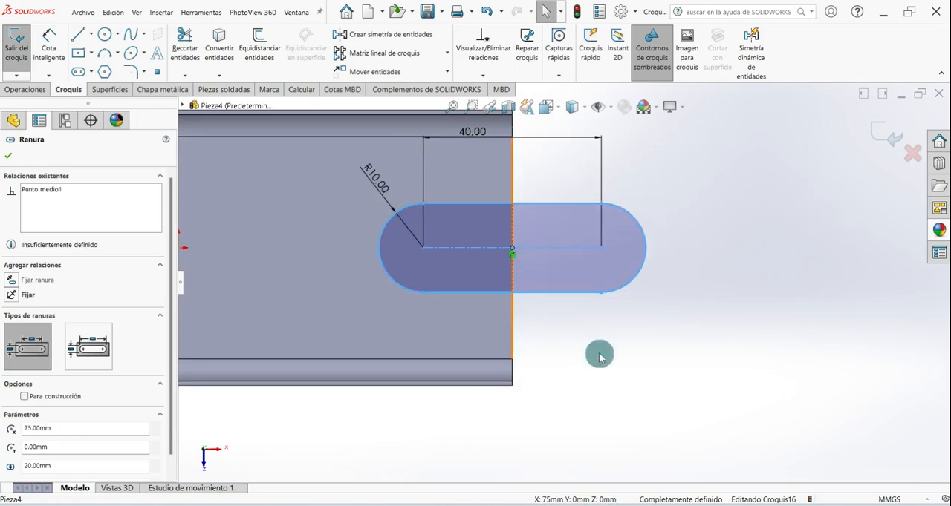
pyautogui.scroll(4, 611, 263)
pyautogui.scroll(-2, 556, 238)
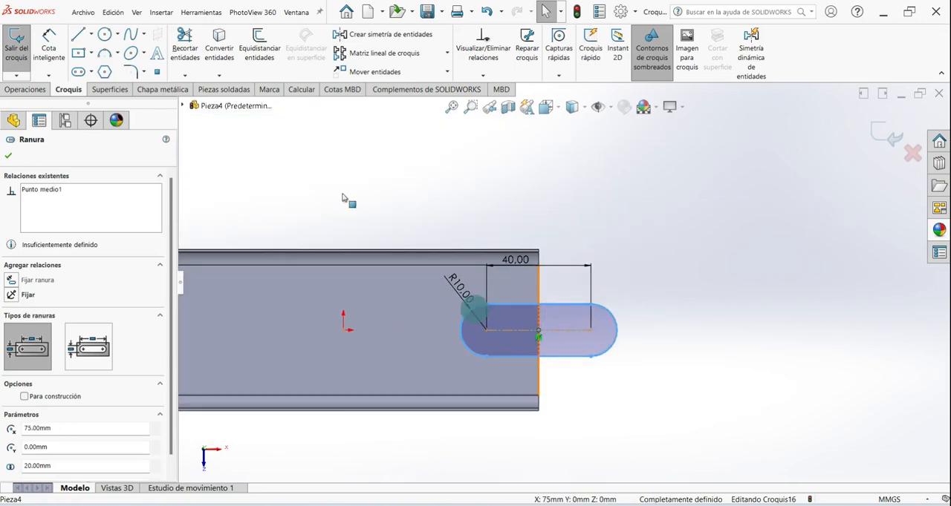
# - Sketch a centre rectangle about 50 by 18 mm over the upper side flange's bend near the open end
pyautogui.click(91, 53)
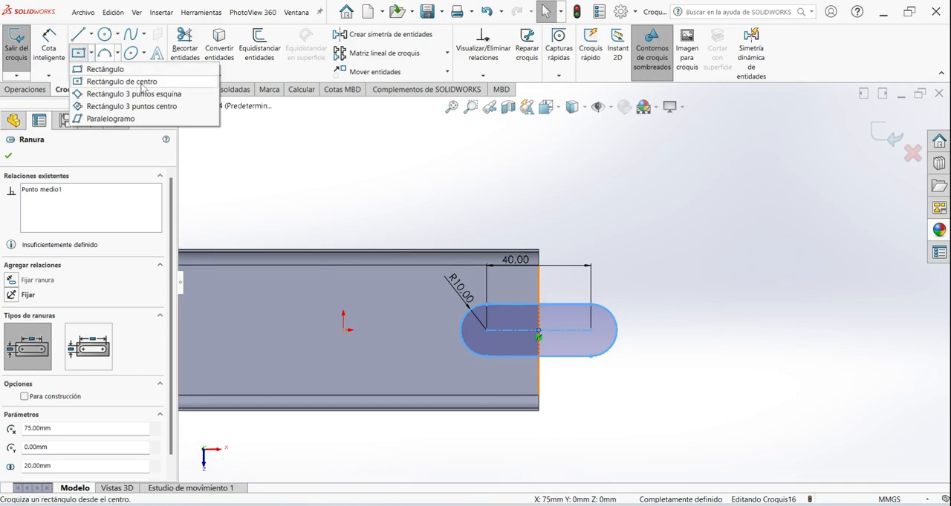
pyautogui.click(142, 82)
pyautogui.scroll(-2, 555, 171)
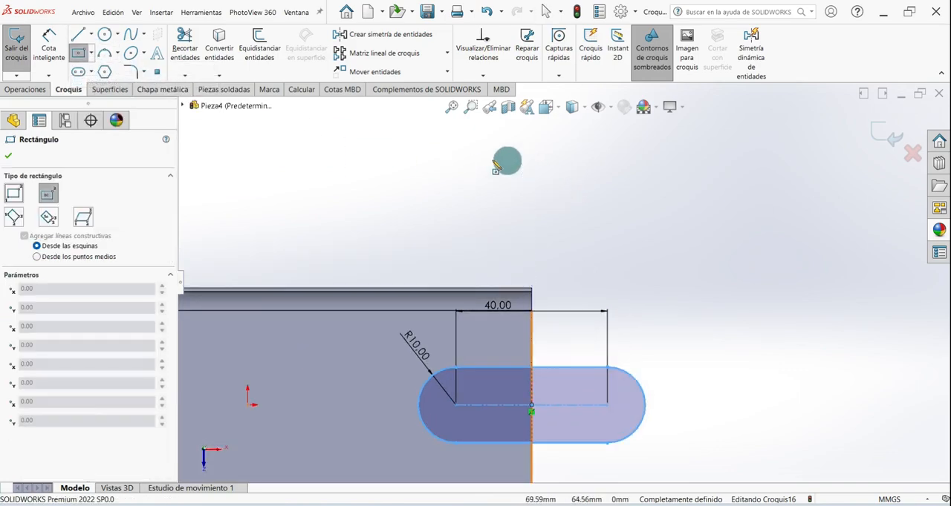
pyautogui.click(467, 298)
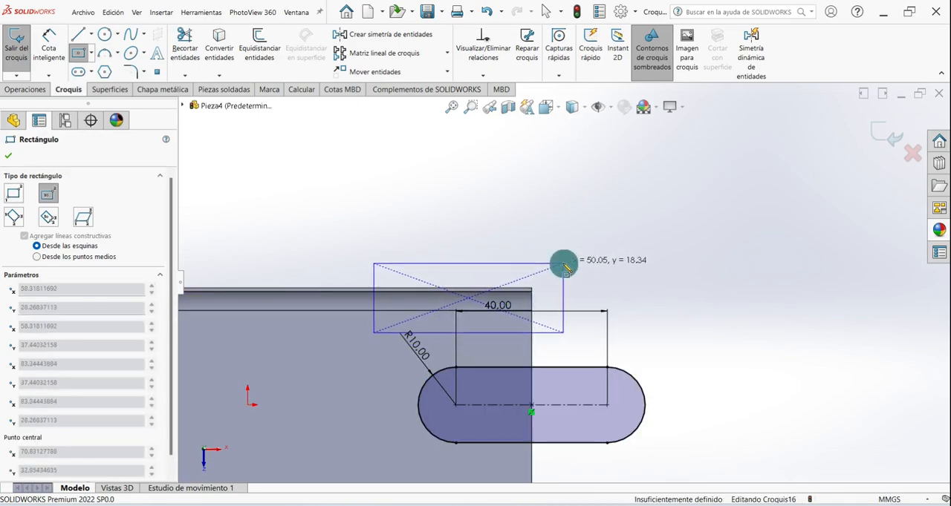
pyautogui.click(564, 265)
# - Sketch a second centre rectangle over the lower side flange's bend, with its centre directly below the slot's inner arc centre
pyautogui.scroll(3, 564, 282)
pyautogui.scroll(-2, 520, 411)
pyautogui.click(497, 404)
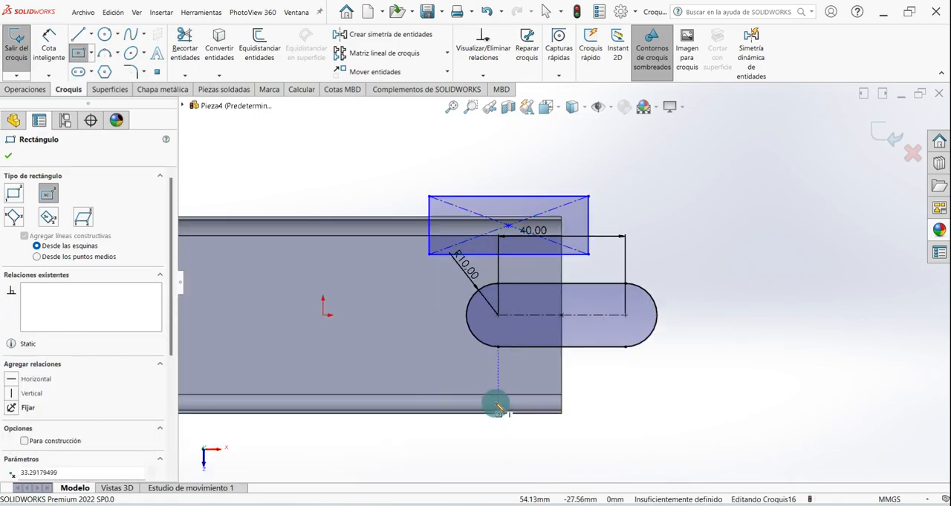
pyautogui.click(592, 431)
pyautogui.rightClick(750, 189)
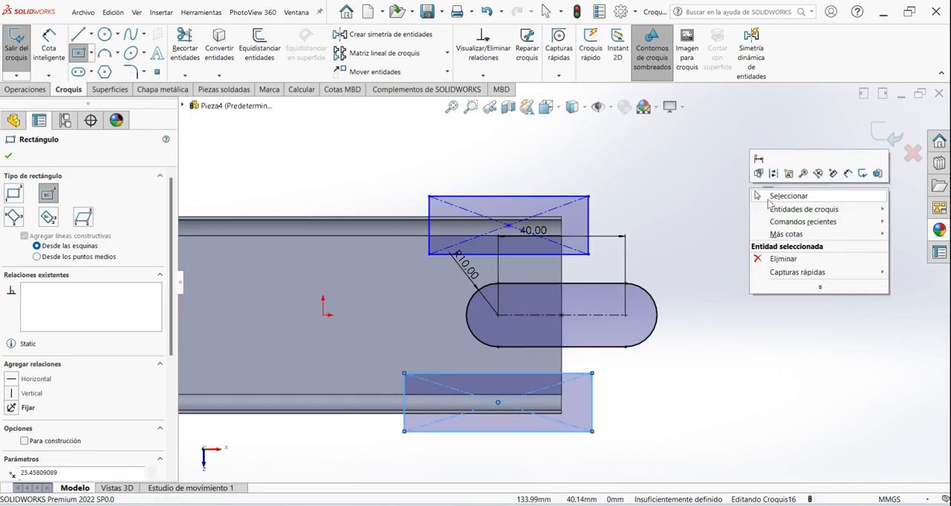
pyautogui.click(770, 197)
# - Set the horizontal distance from the origin to the centre of each rectangle to 60 mm
pyautogui.scroll(1, 535, 232)
pyautogui.click(42, 47)
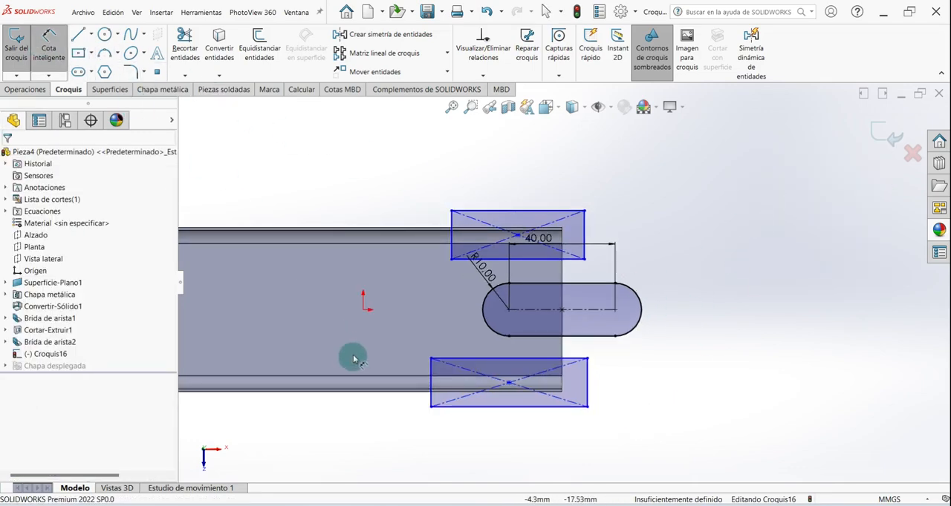
pyautogui.click(363, 312)
pyautogui.click(519, 238)
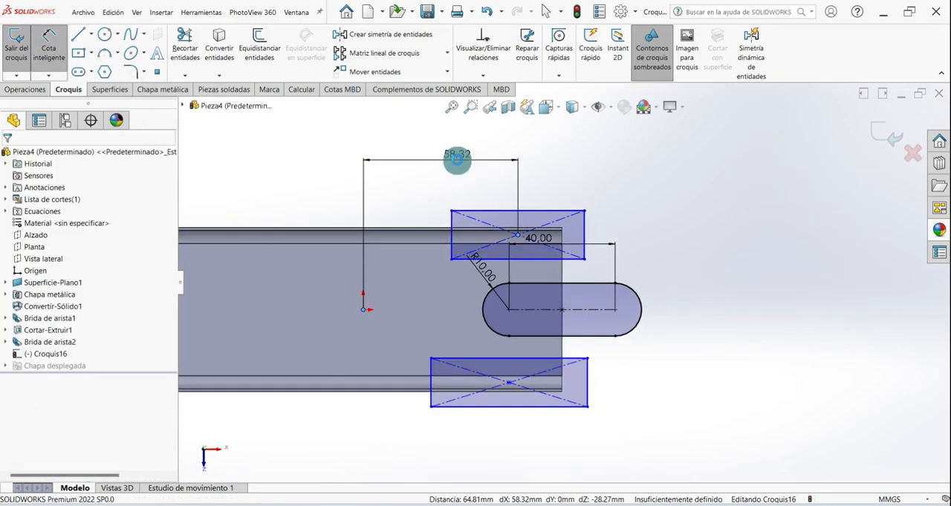
pyautogui.click(453, 159)
pyautogui.write('60')
pyautogui.press('Return')
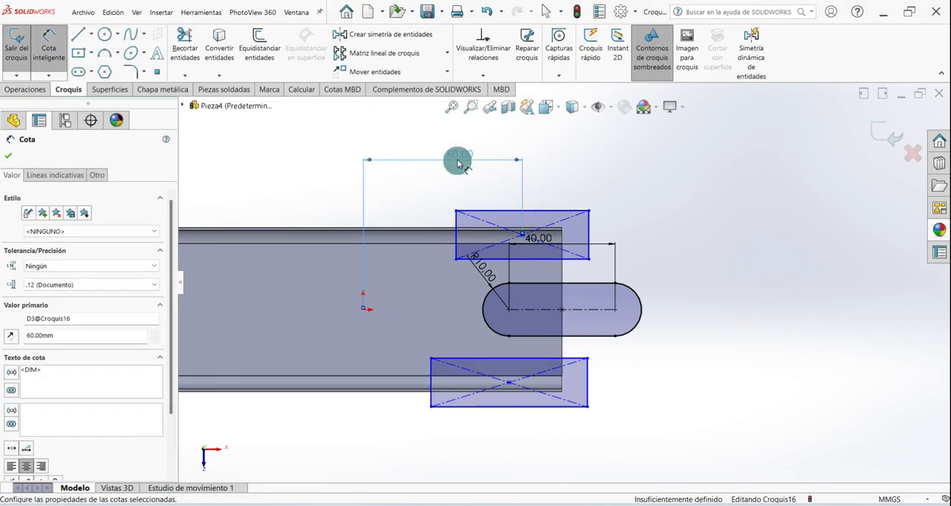
pyautogui.click(363, 311)
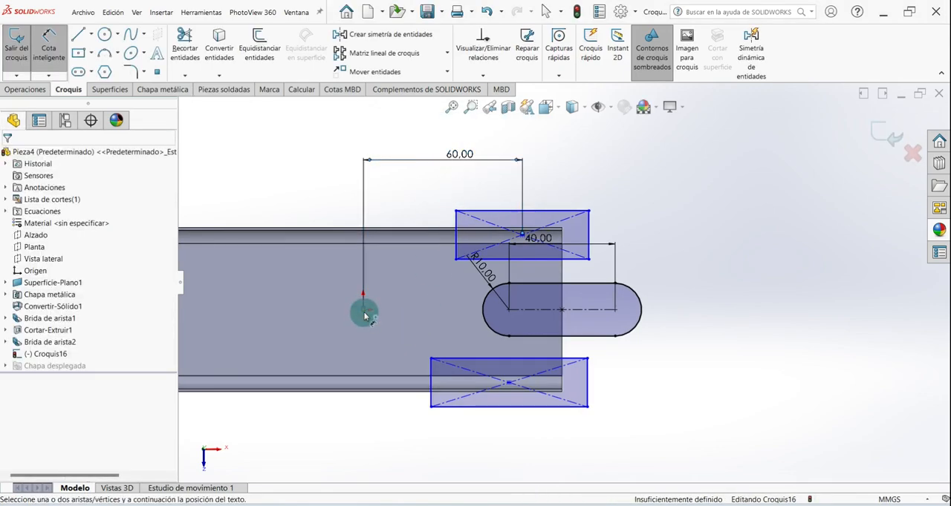
pyautogui.click(510, 387)
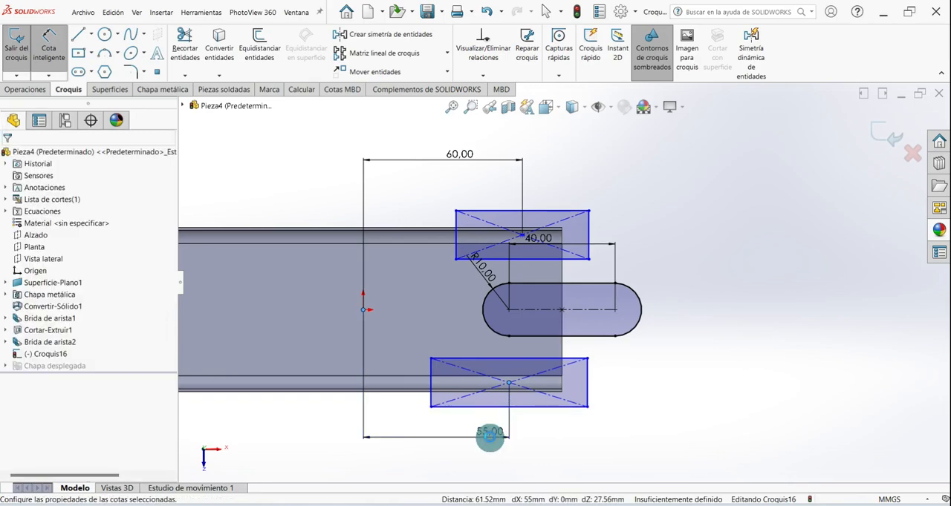
pyautogui.click(490, 438)
pyautogui.press('Return')
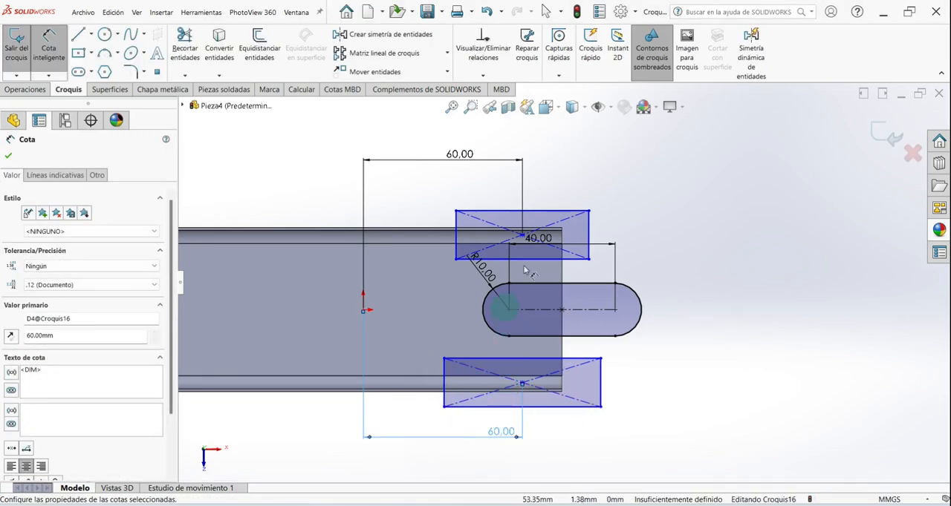
# - Set the width of both rectangles to 35 mm
pyautogui.click(567, 214)
pyautogui.click(567, 190)
pyautogui.press('Return')
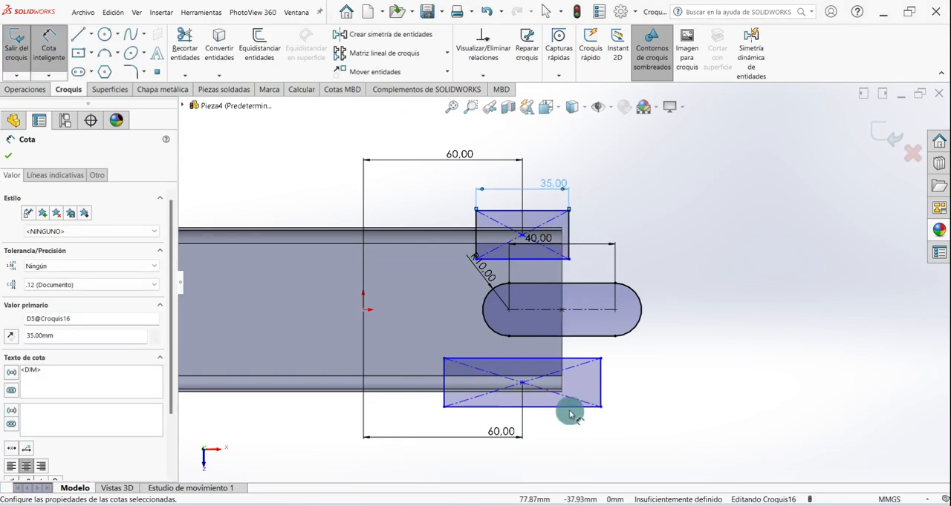
pyautogui.click(568, 407)
pyautogui.click(570, 435)
pyautogui.press('Return')
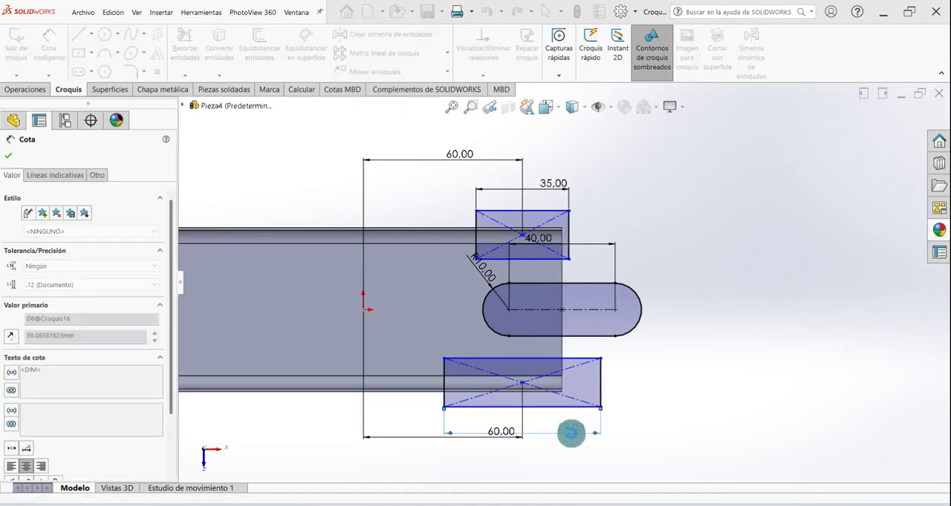
# - Set the upper rectangle's height to 10 mm
pyautogui.click(571, 224)
pyautogui.click(631, 222)
pyautogui.press('Return')
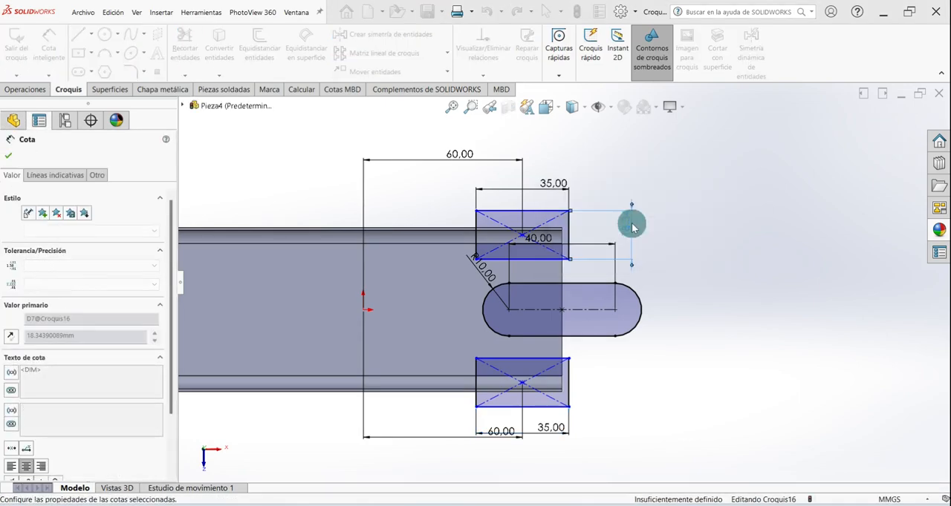
# - Set the lower rectangle's height to 10 mm
pyautogui.click(572, 379)
pyautogui.click(626, 384)
pyautogui.write('10')
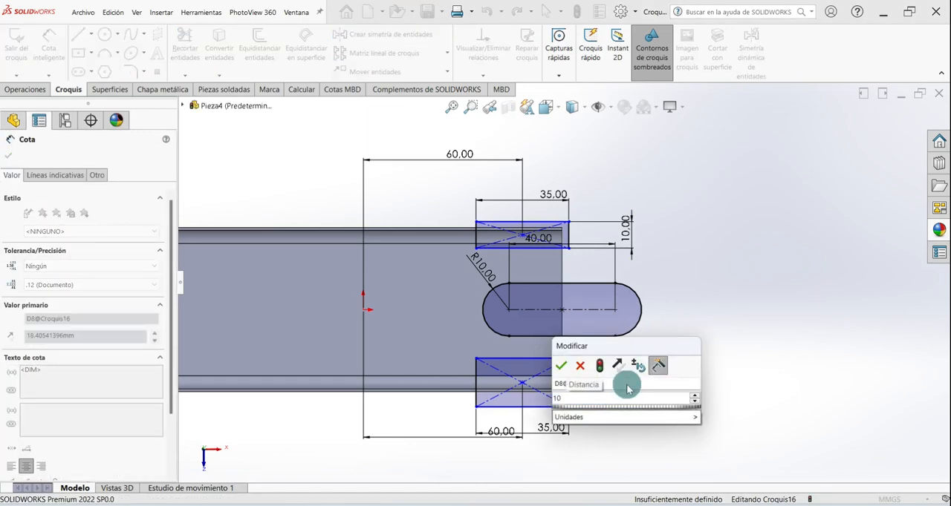
pyautogui.press('Return')
pyautogui.scroll(3, 616, 382)
pyautogui.scroll(-1, 592, 333)
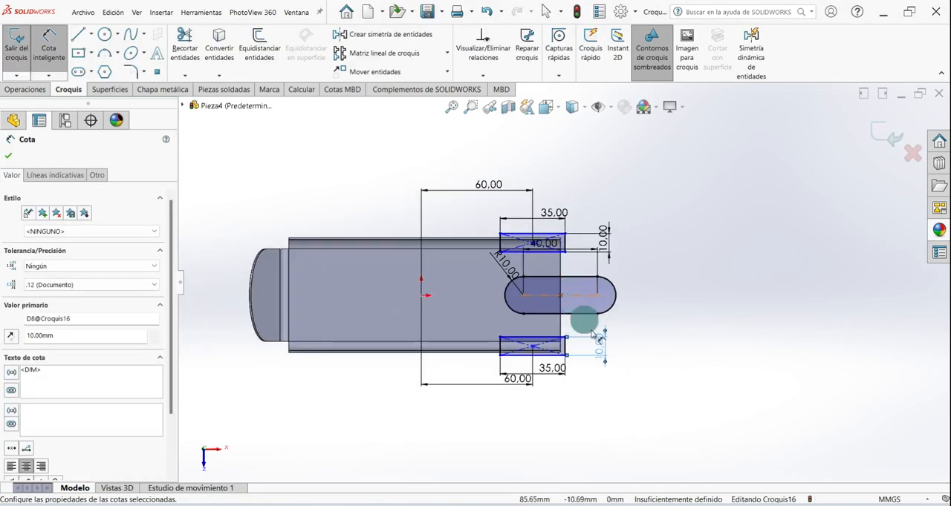
pyautogui.scroll(-2, 609, 298)
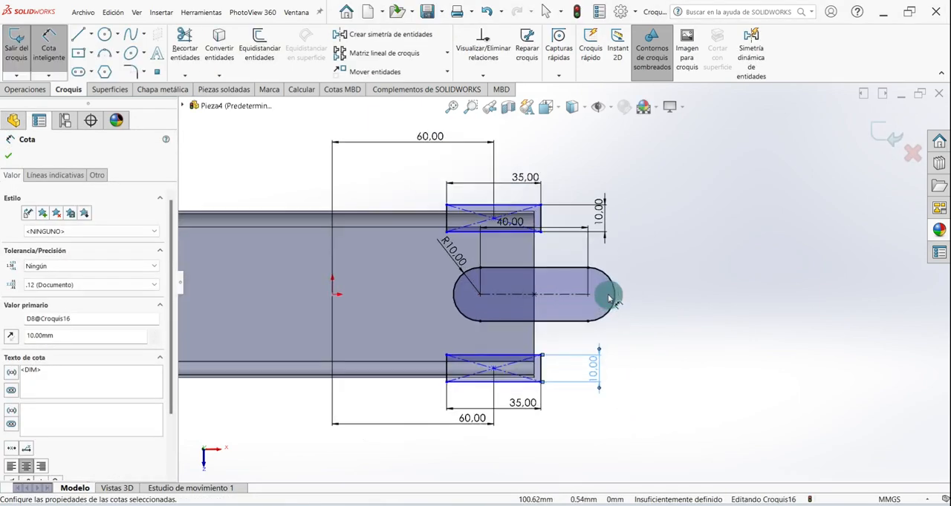
pyautogui.click(8, 155)
# - Sketch a circle about 24 mm in diameter centred on the origin
pyautogui.scroll(3, 449, 262)
pyautogui.scroll(-2, 449, 262)
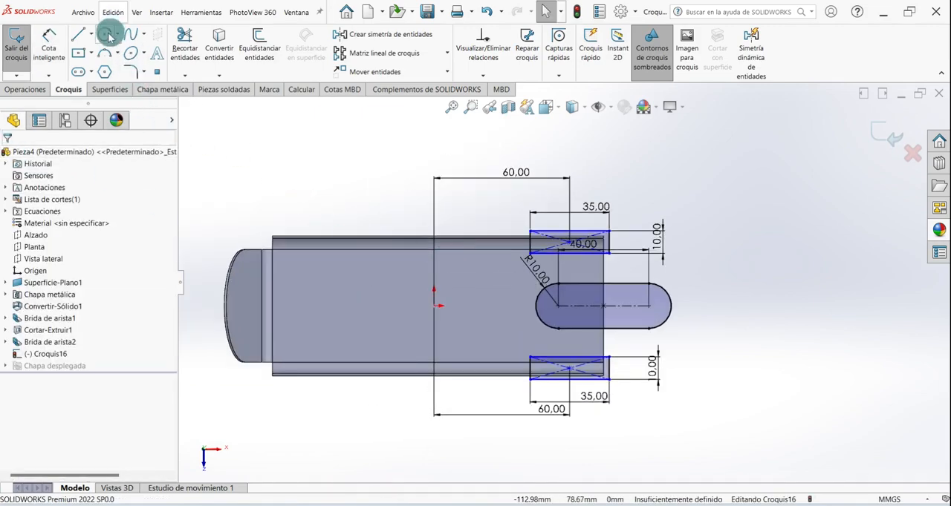
pyautogui.scroll(-1, 455, 315)
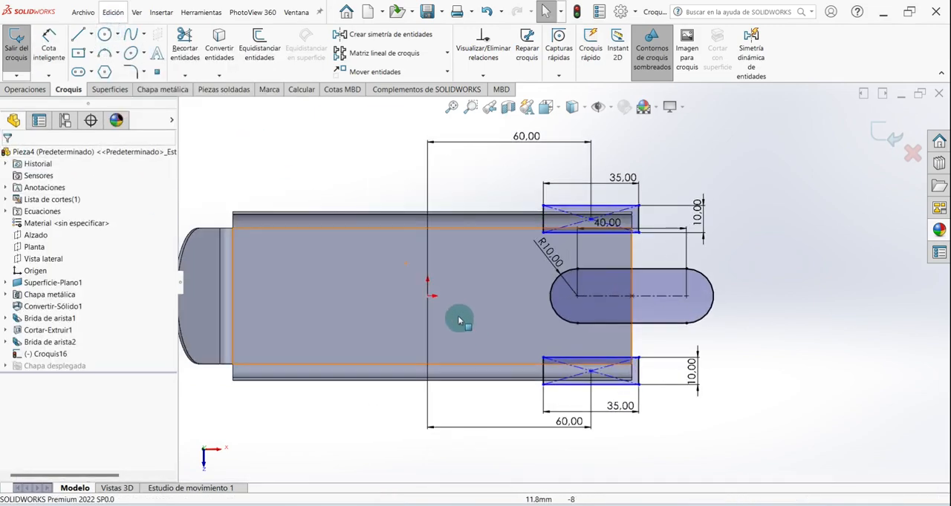
pyautogui.click(104, 35)
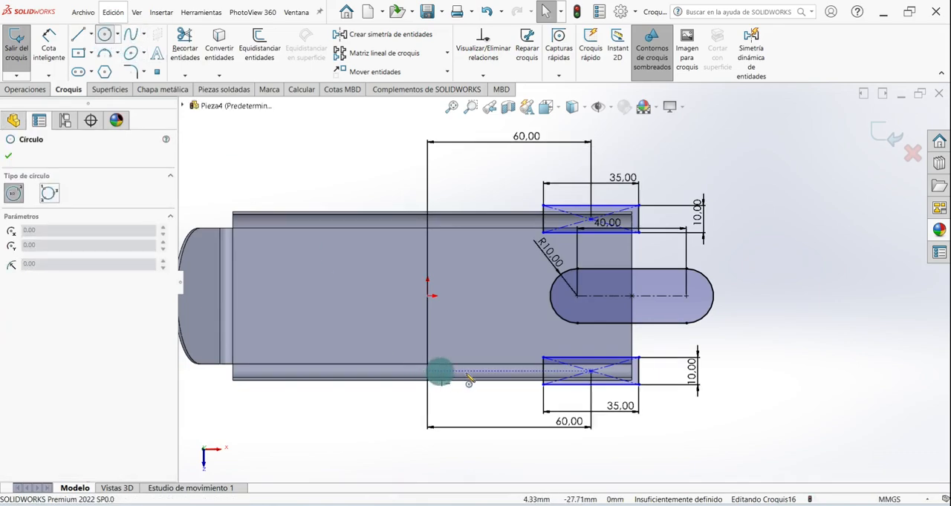
pyautogui.click(449, 320)
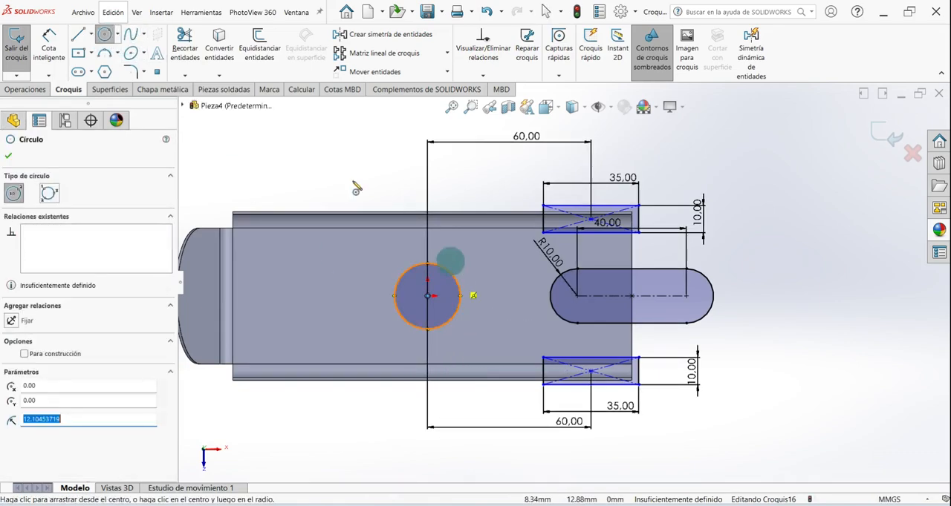
pyautogui.click(13, 160)
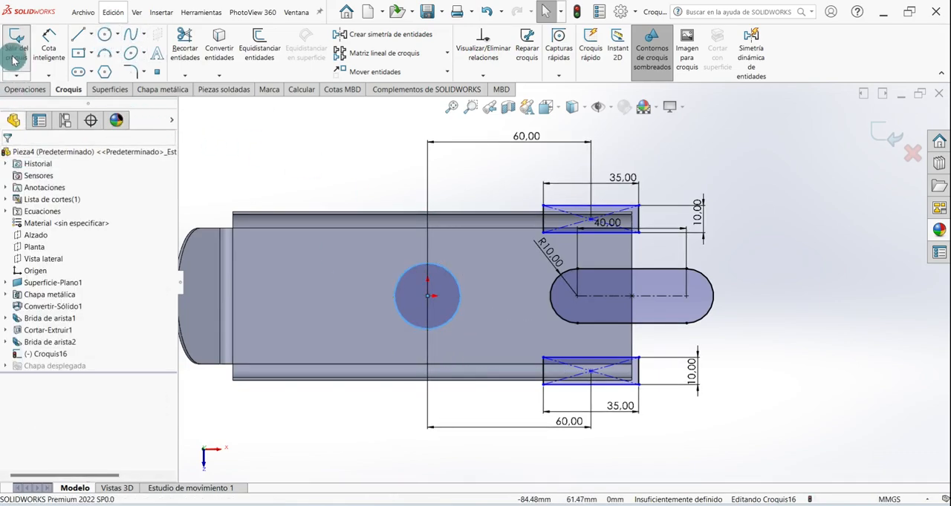
# - Set the circle's diameter to 20 mm and exit the sketch
pyautogui.click(48, 34)
pyautogui.click(450, 274)
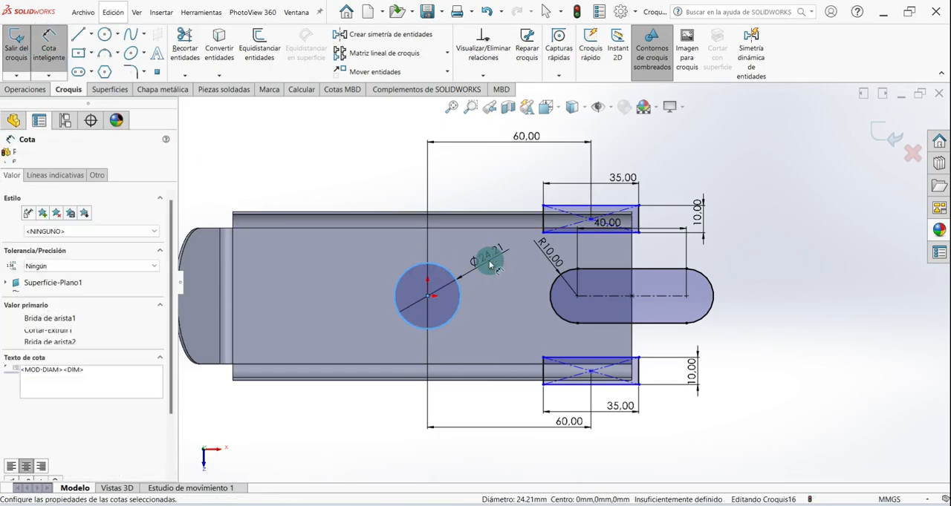
pyautogui.click(487, 257)
pyautogui.write('20')
pyautogui.press('Return')
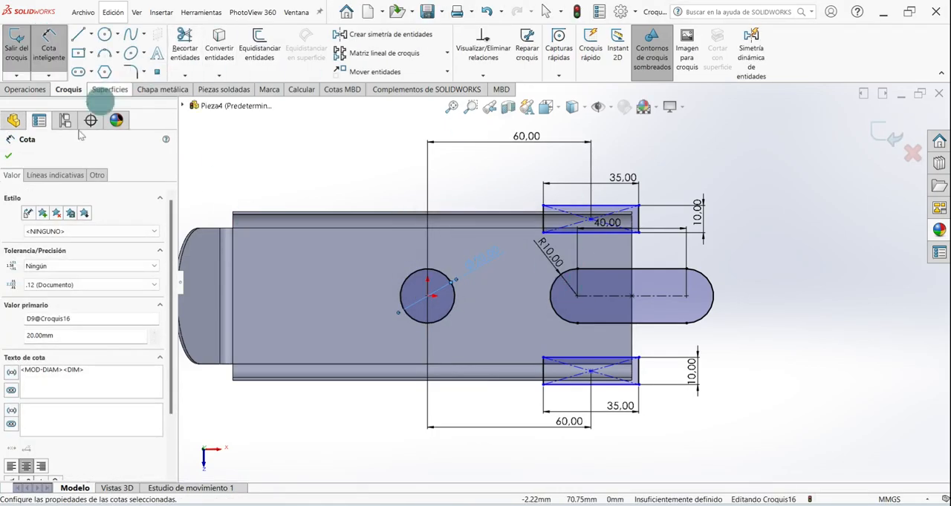
pyautogui.click(6, 158)
pyautogui.click(16, 43)
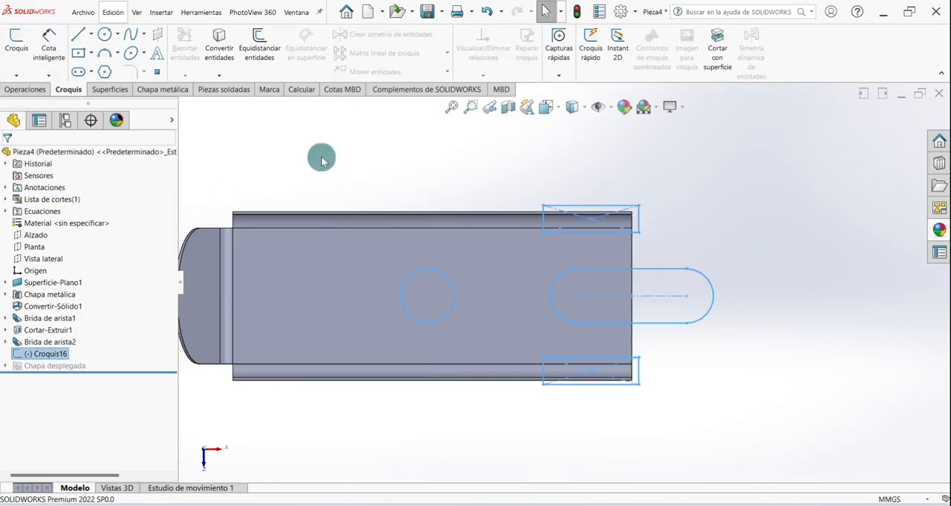
# - Start a sheet metal extruded cut from the sketch, selecting the slot, both rectangles and the circle as its contours
pyautogui.hotkey('ctrl', '7')
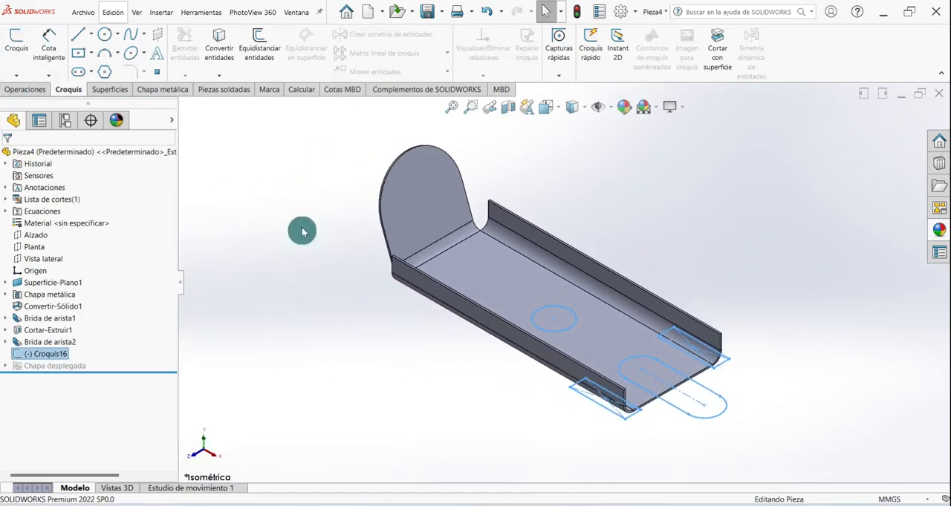
pyautogui.click(301, 230)
pyautogui.click(170, 95)
pyautogui.click(482, 34)
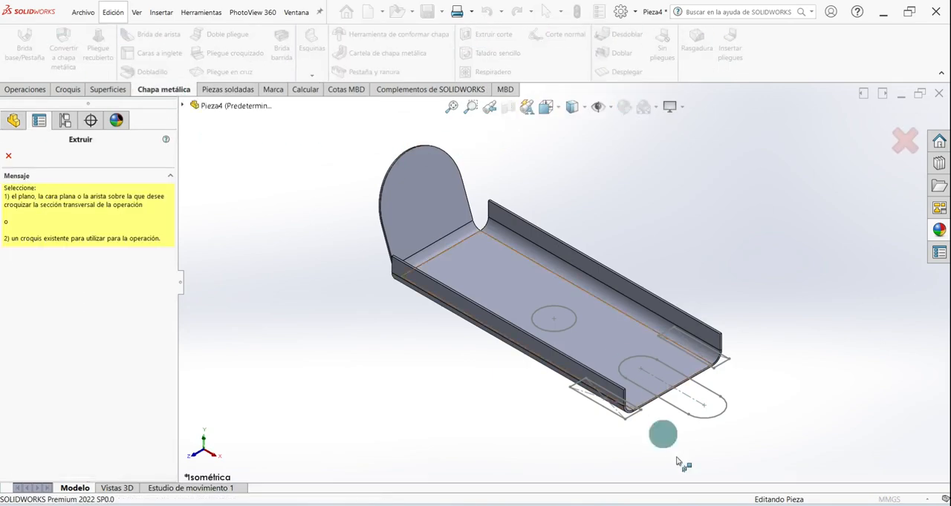
pyautogui.click(724, 419)
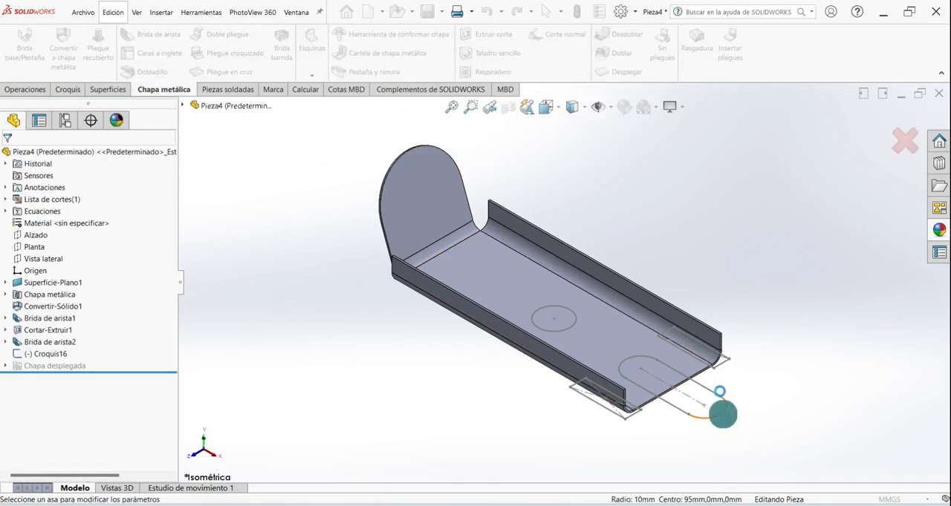
pyautogui.click(141, 353)
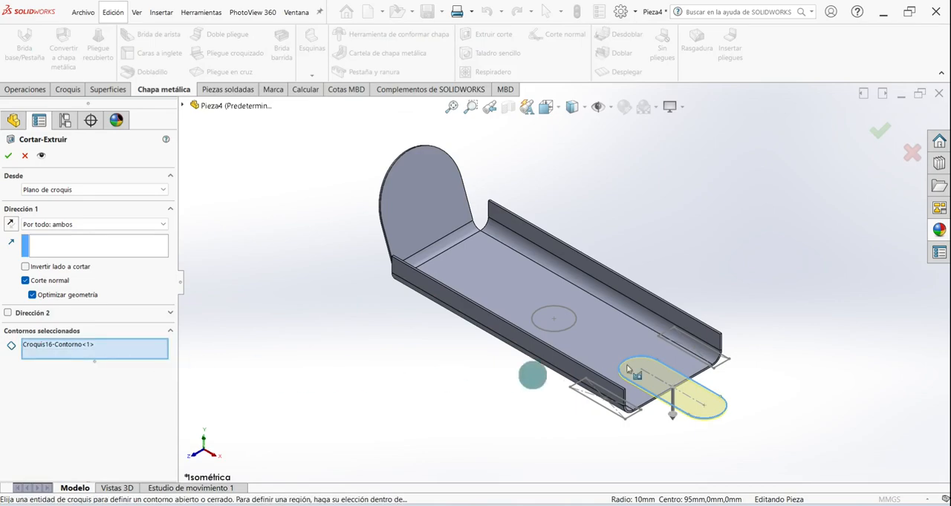
pyautogui.click(681, 352)
pyautogui.click(611, 415)
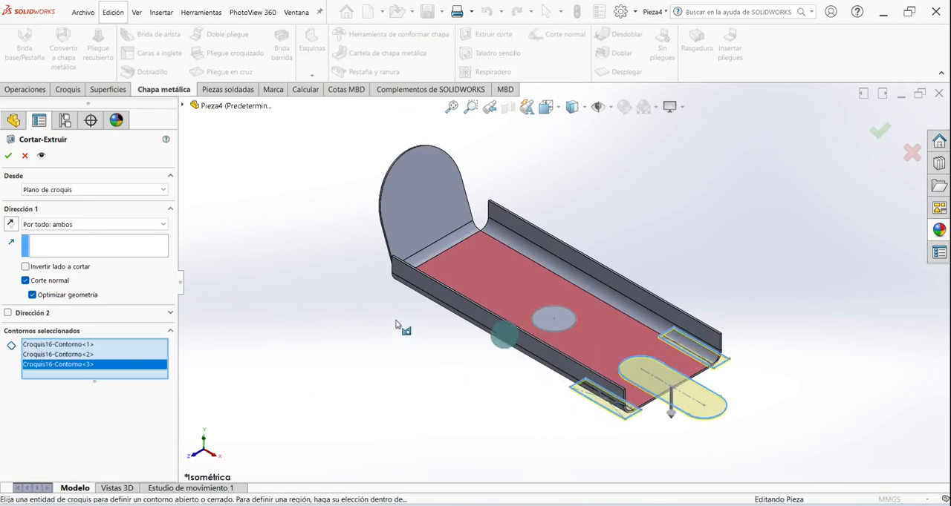
pyautogui.click(561, 318)
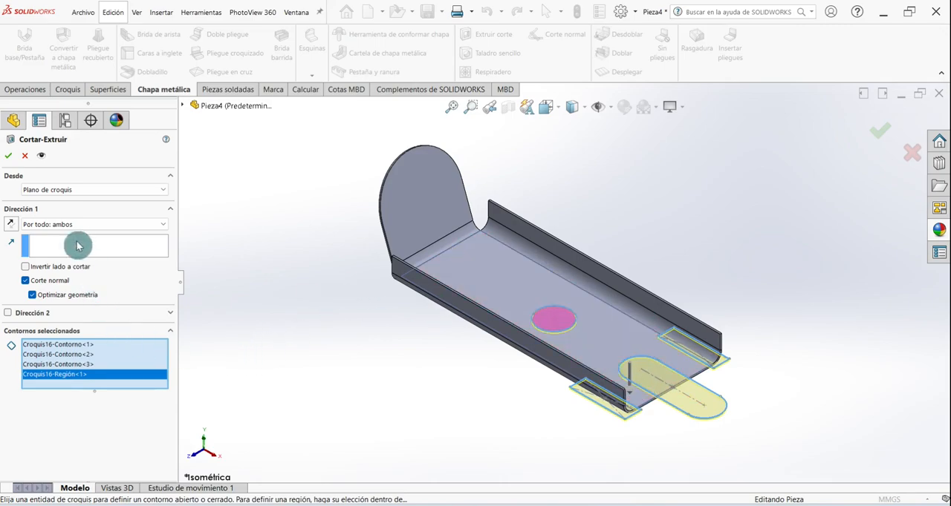
# - Extend the cut through all in both directions (Por todo: ambos) and create it
pyautogui.click(111, 238)
pyautogui.click(89, 225)
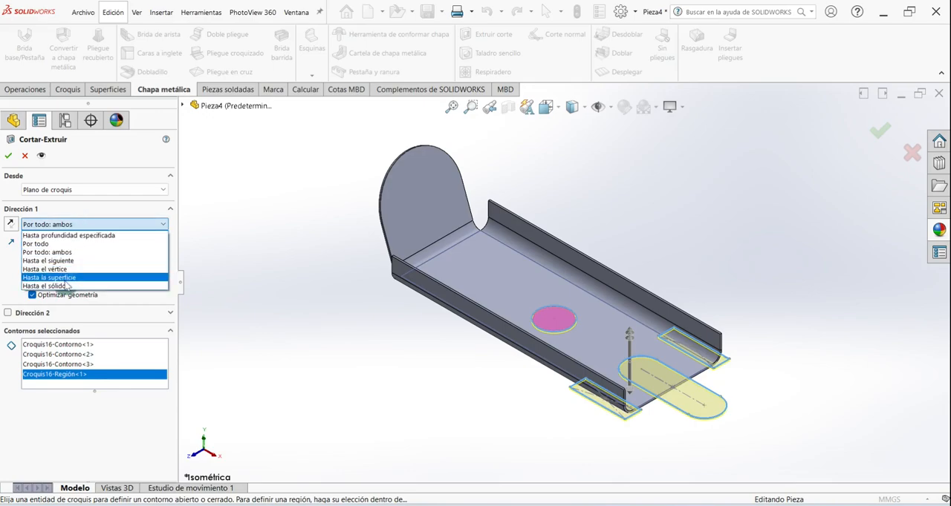
pyautogui.click(52, 252)
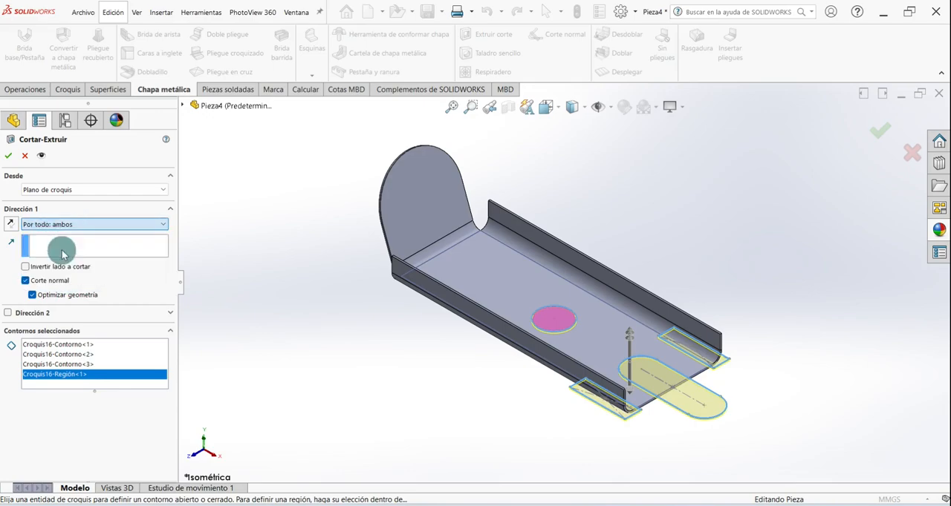
pyautogui.click(29, 184)
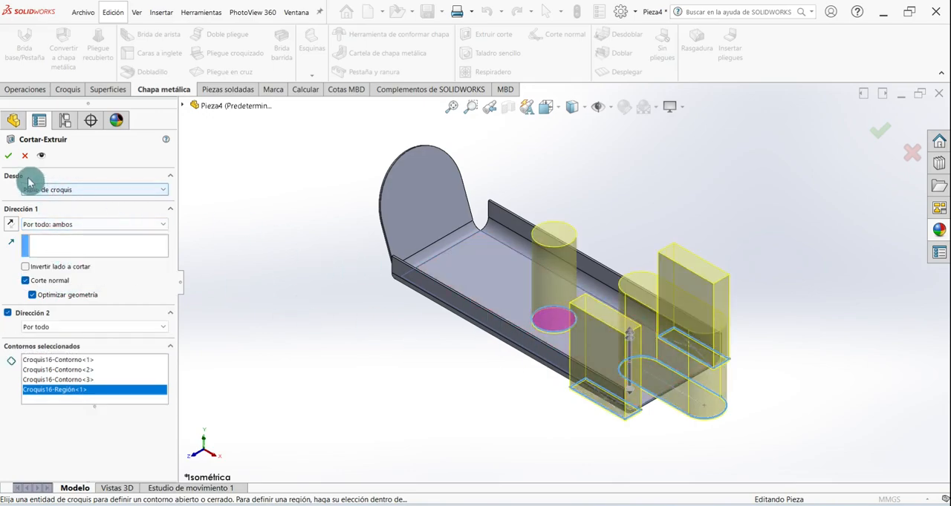
pyautogui.click(11, 155)
# - Start an edge flange on the end edges of both prongs, pointing upward and about 18 mm long
pyautogui.moveTo(356, 359); pyautogui.dragTo(408, 431, button='middle')
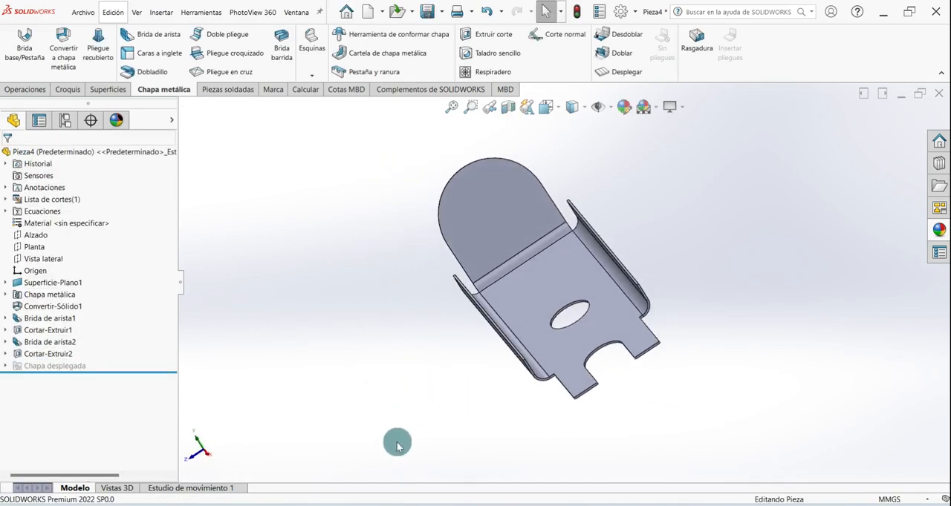
pyautogui.hotkey('ctrl', '7')
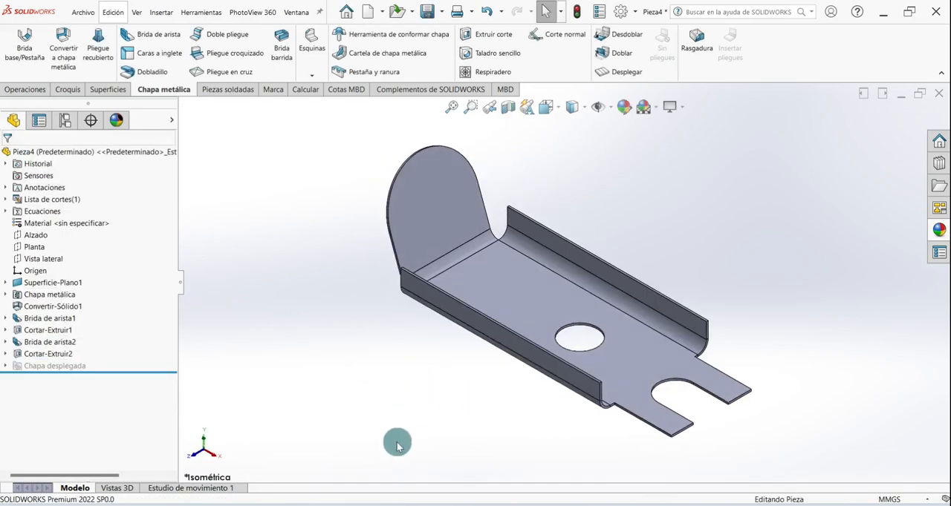
pyautogui.click(154, 38)
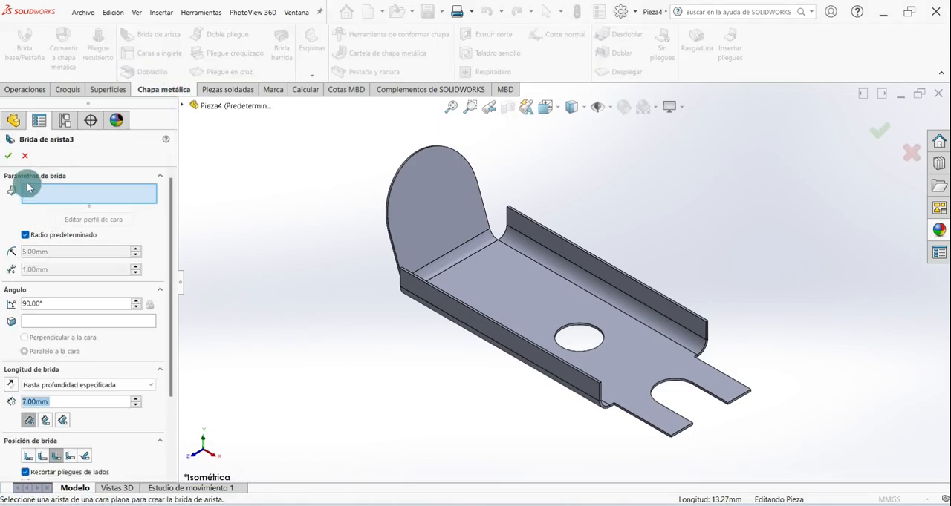
pyautogui.scroll(-5, 733, 409)
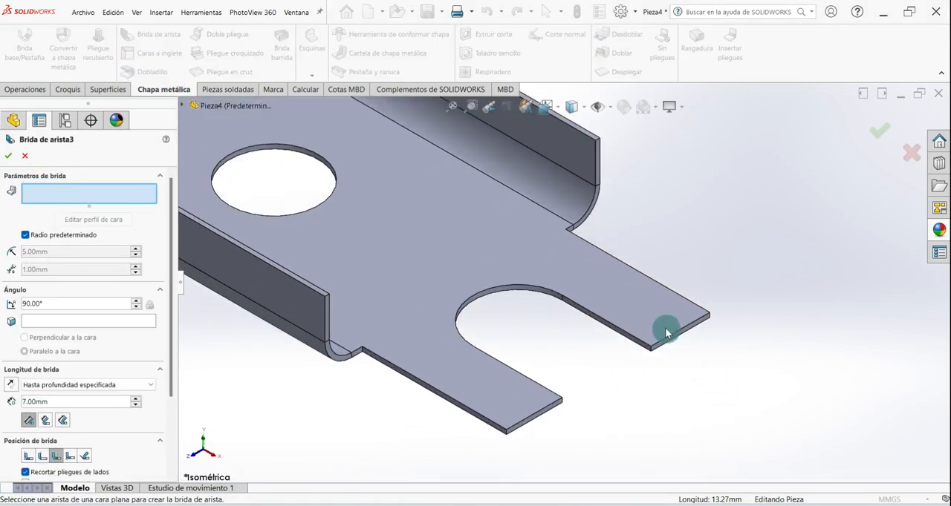
pyautogui.click(664, 336)
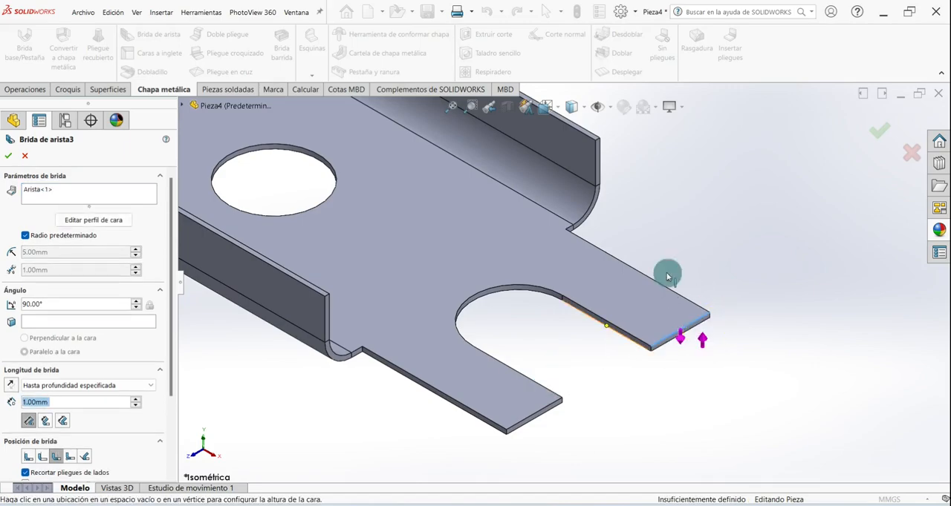
pyautogui.click(526, 423)
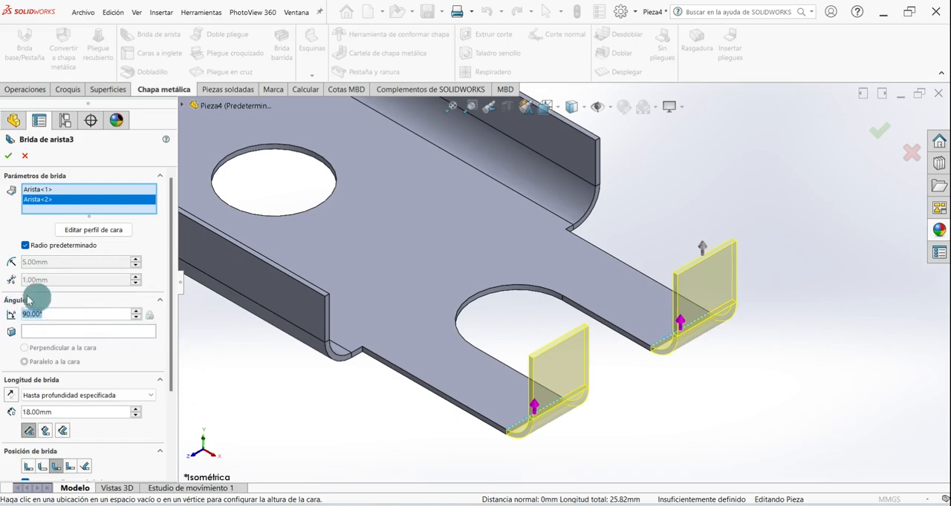
# - Set the prong flanges' angle to 45° and their length to 15 mm
pyautogui.write('45')
pyautogui.press('Return')
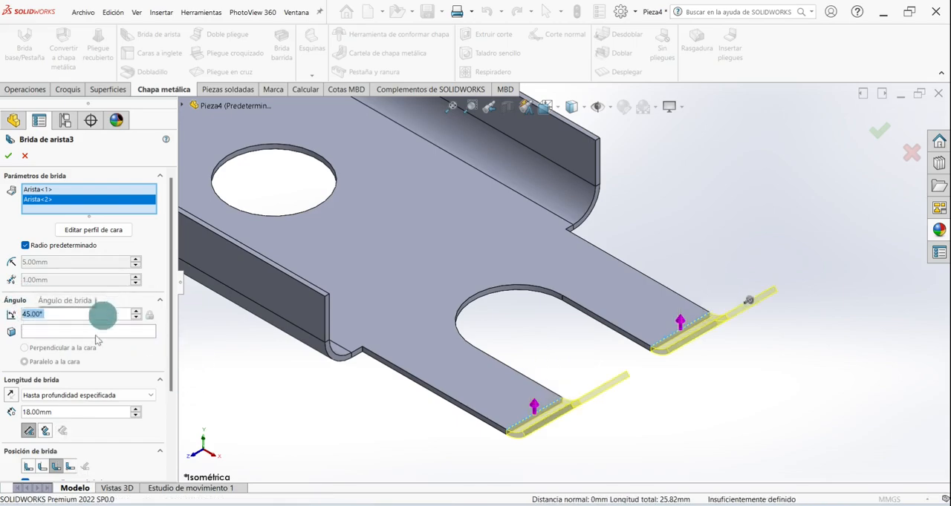
pyautogui.moveTo(54, 415); pyautogui.dragTo(17, 416)
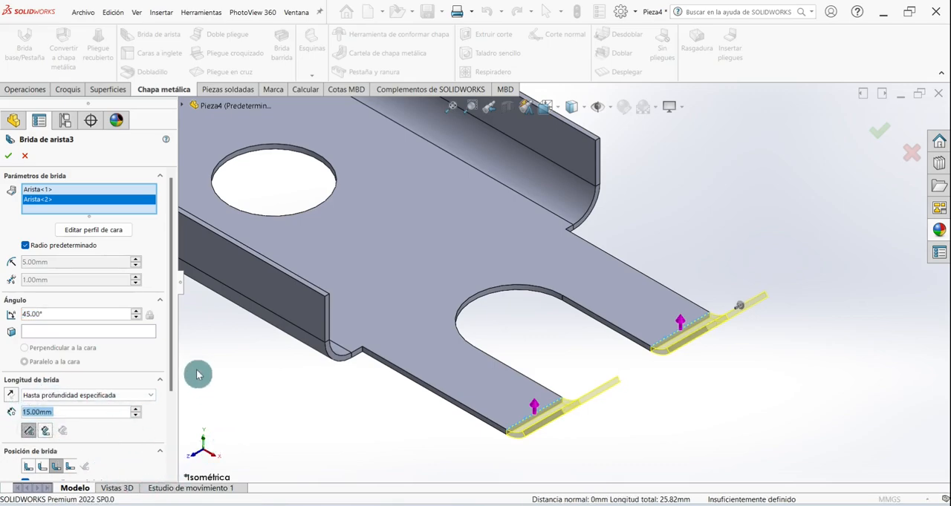
# - Measure the flange length from the inner virtual sharp, set the flange position to material outside, and create both prong flanges
pyautogui.moveTo(173, 362); pyautogui.dragTo(170, 409)
pyautogui.click(47, 357)
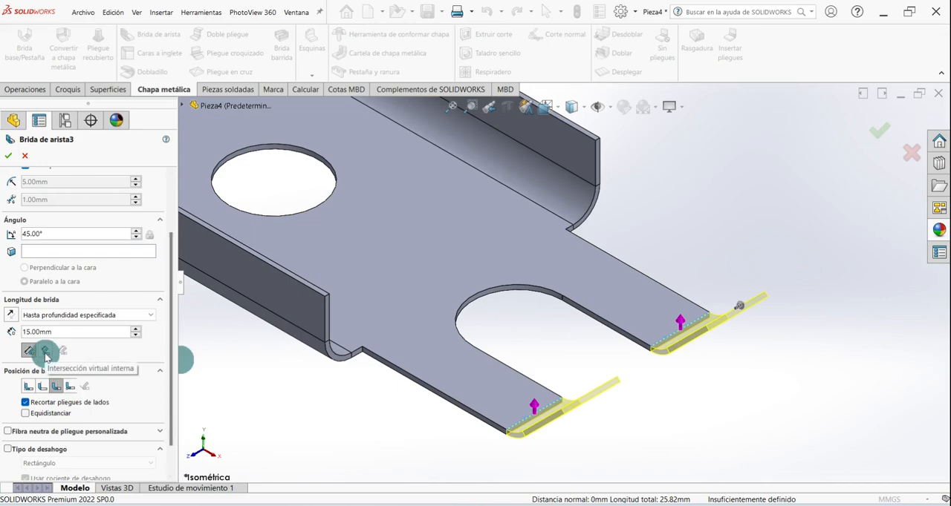
pyautogui.click(47, 354)
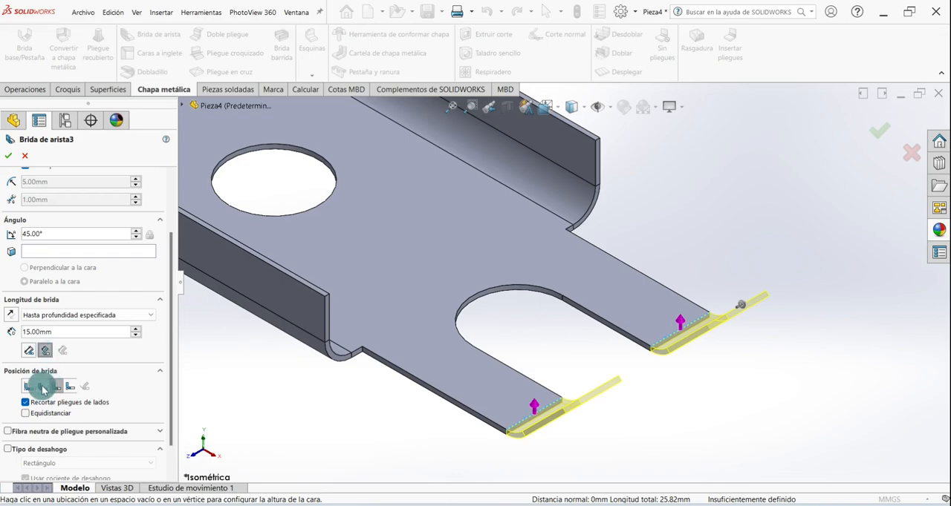
pyautogui.click(42, 387)
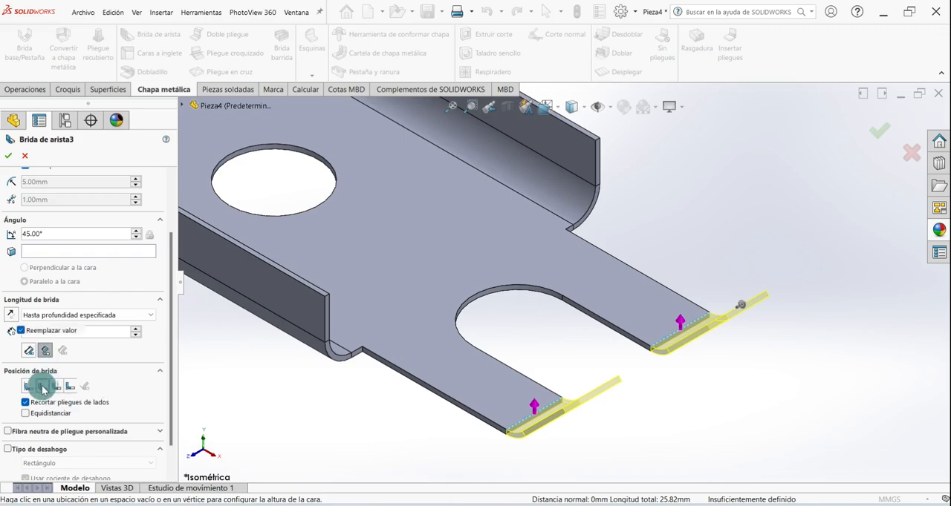
pyautogui.moveTo(500, 350); pyautogui.dragTo(562, 347, button='middle')
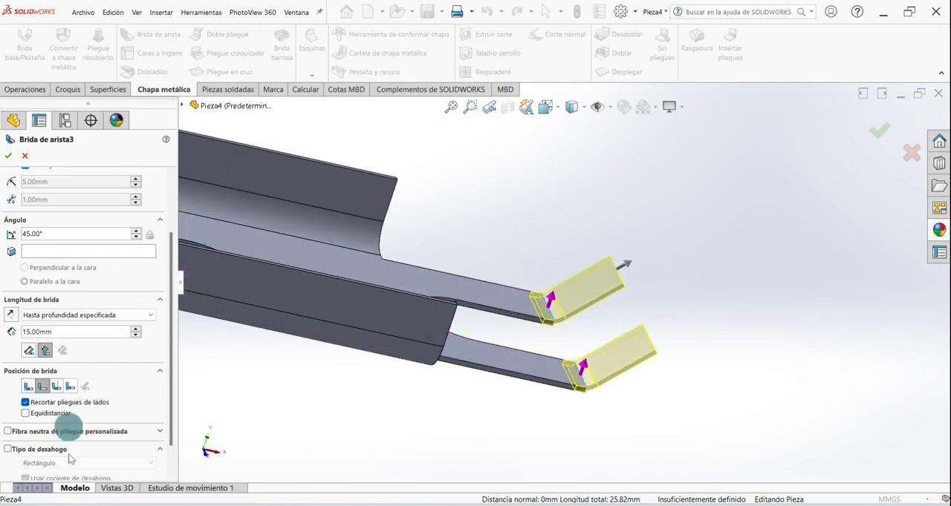
pyautogui.moveTo(170, 291); pyautogui.dragTo(8, 162)
pyautogui.click(8, 162)
pyautogui.moveTo(588, 208); pyautogui.dragTo(324, 375, button='middle')
pyautogui.hotkey('ctrl', '7')
pyautogui.moveTo(365, 399); pyautogui.dragTo(374, 367, button='middle')
pyautogui.hotkey('ctrl', '7')
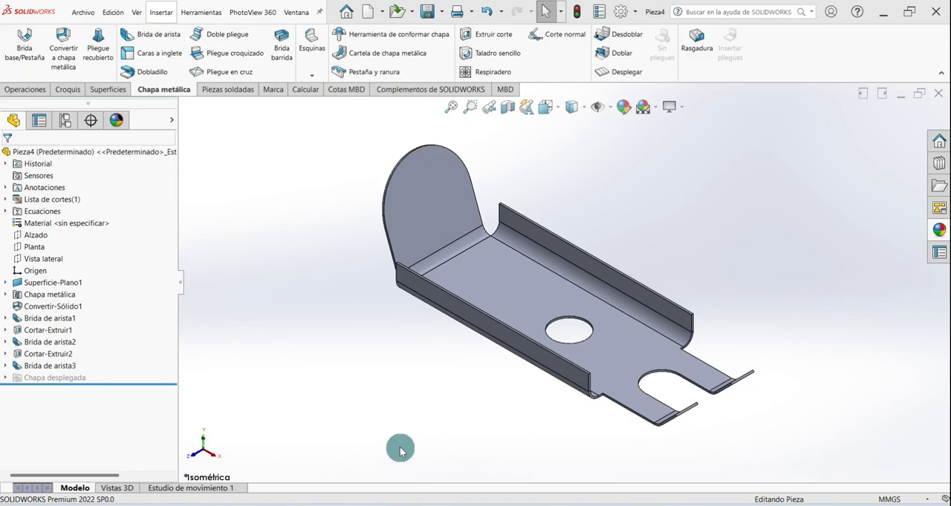
pyautogui.moveTo(399, 451); pyautogui.dragTo(406, 361, button='middle')
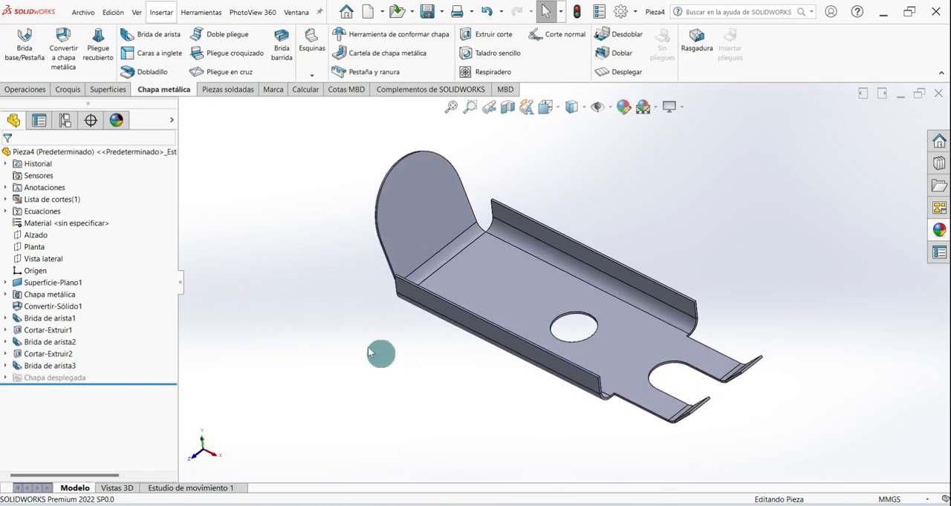
pyautogui.click(126, 36)
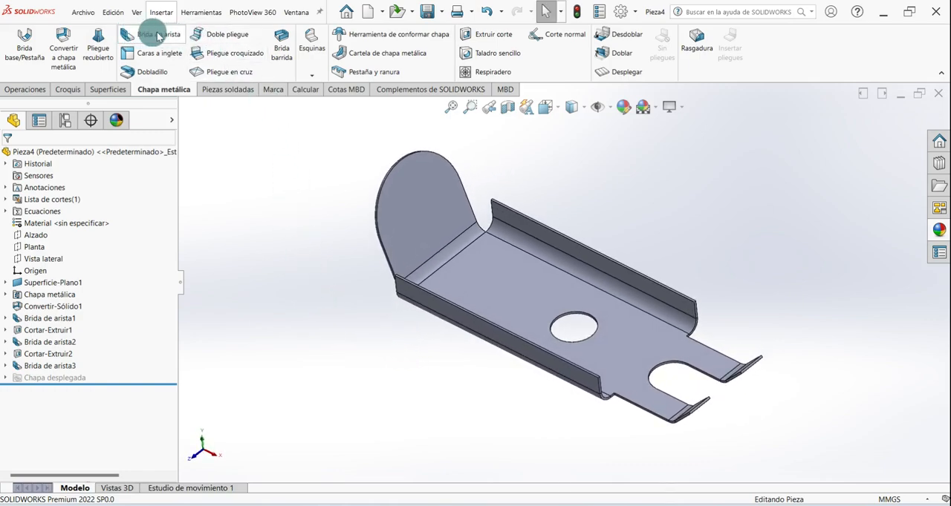
pyautogui.moveTo(399, 365); pyautogui.dragTo(373, 383, button='middle')
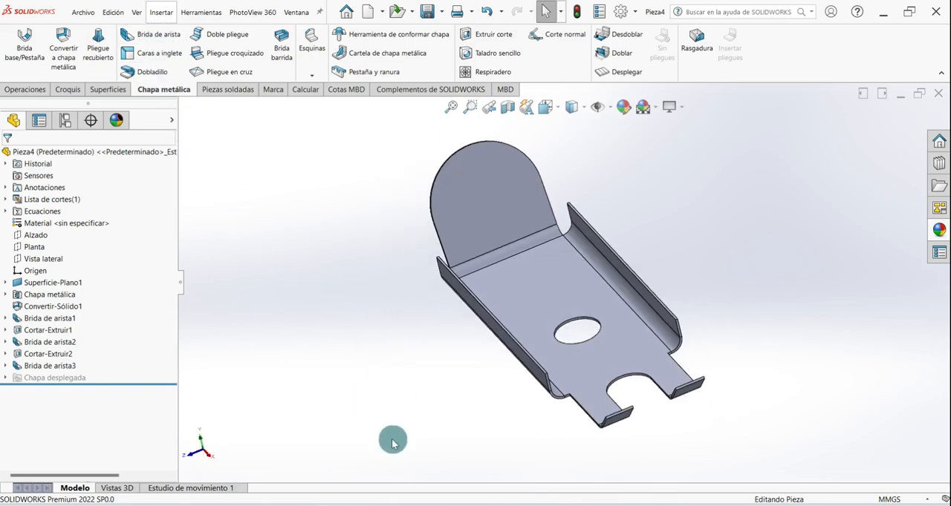
pyautogui.moveTo(393, 443); pyautogui.dragTo(390, 439, button='middle')
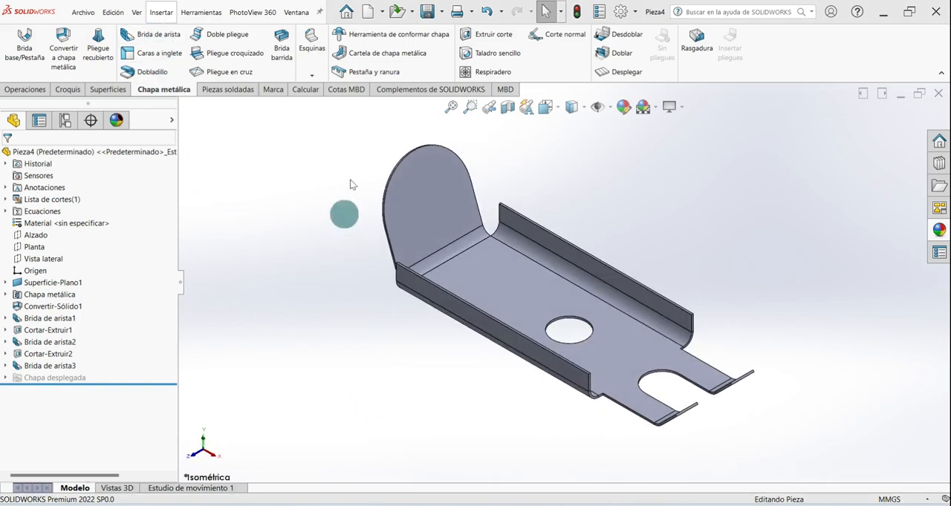
# - Apply the polished aluminium appearance (aluminio pulido) from the metal appearances to the whole part
pyautogui.click(625, 108)
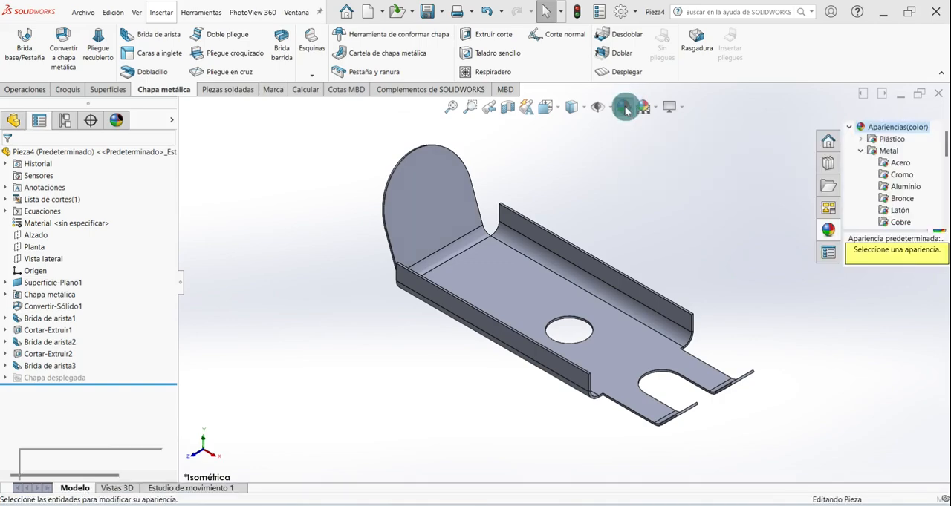
pyautogui.click(901, 187)
pyautogui.moveTo(891, 311)
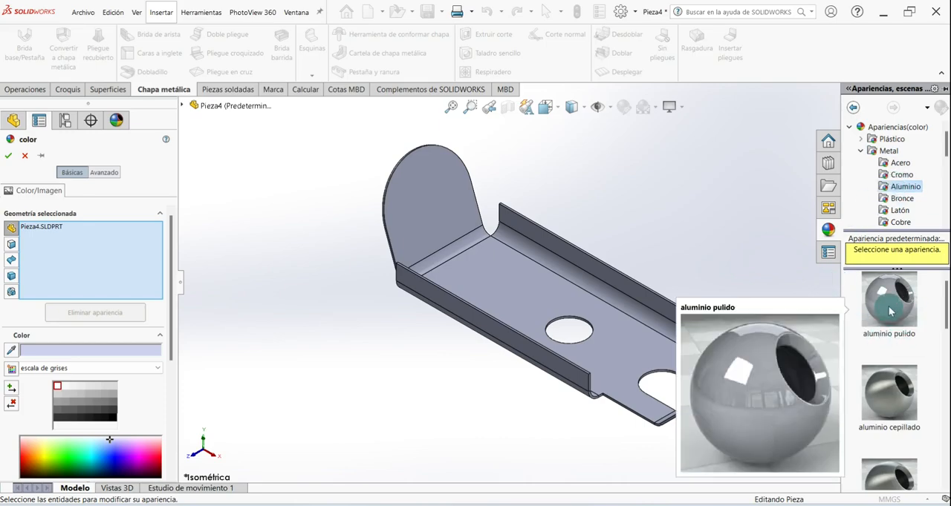
pyautogui.click(890, 312)
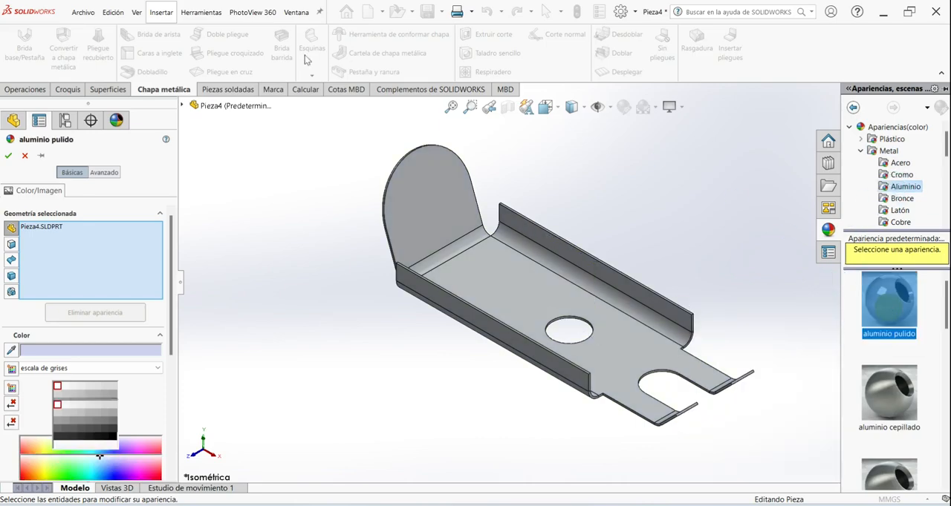
pyautogui.click(8, 158)
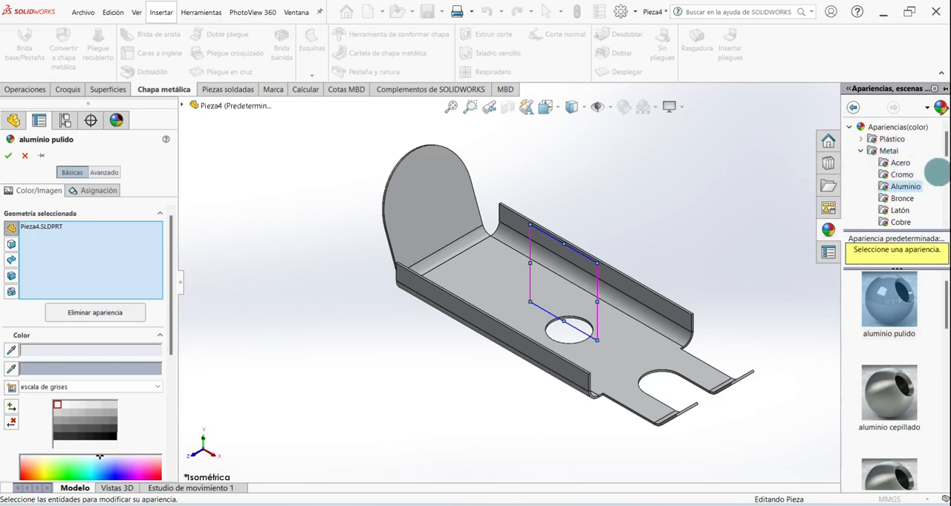
pyautogui.moveTo(946, 146)
pyautogui.mouseDown()
pyautogui.moveTo(946, 184)
pyautogui.moveTo(946, 161)
pyautogui.mouseUp()
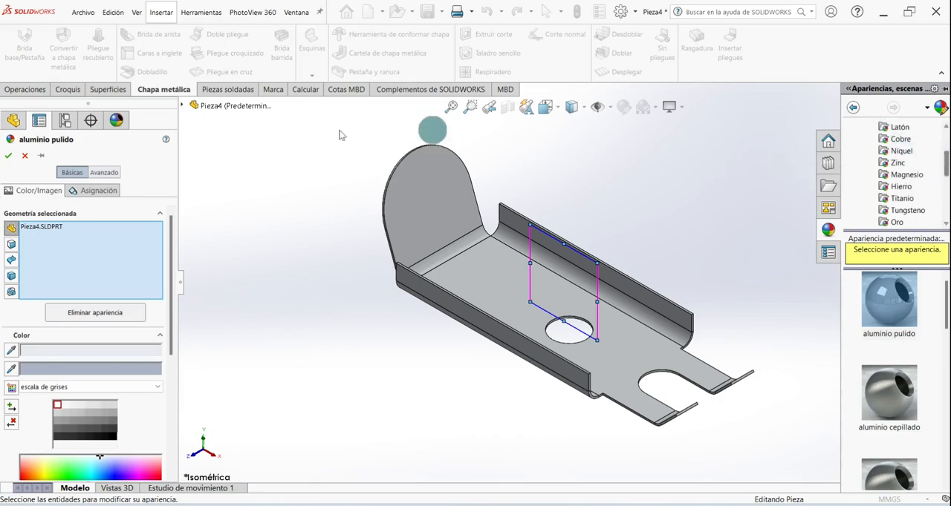
pyautogui.click(9, 155)
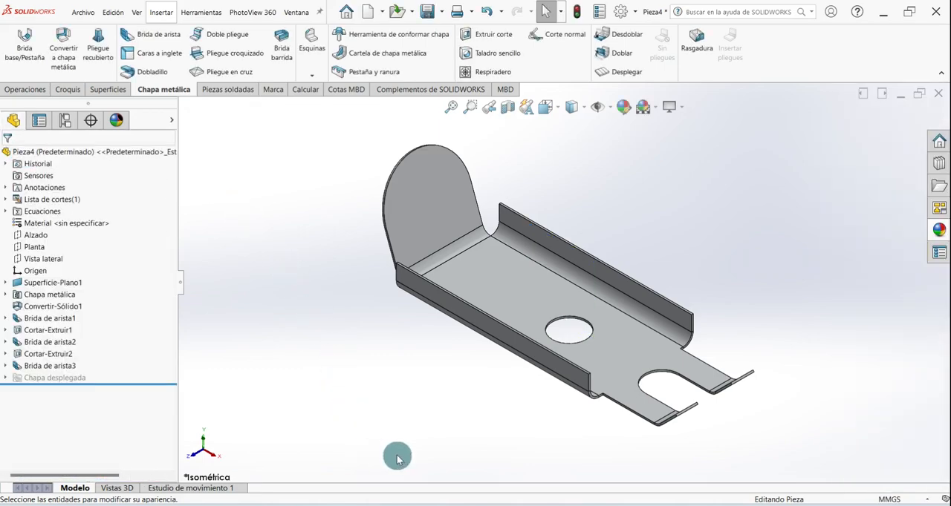
pyautogui.moveTo(403, 448); pyautogui.dragTo(375, 399, button='middle')
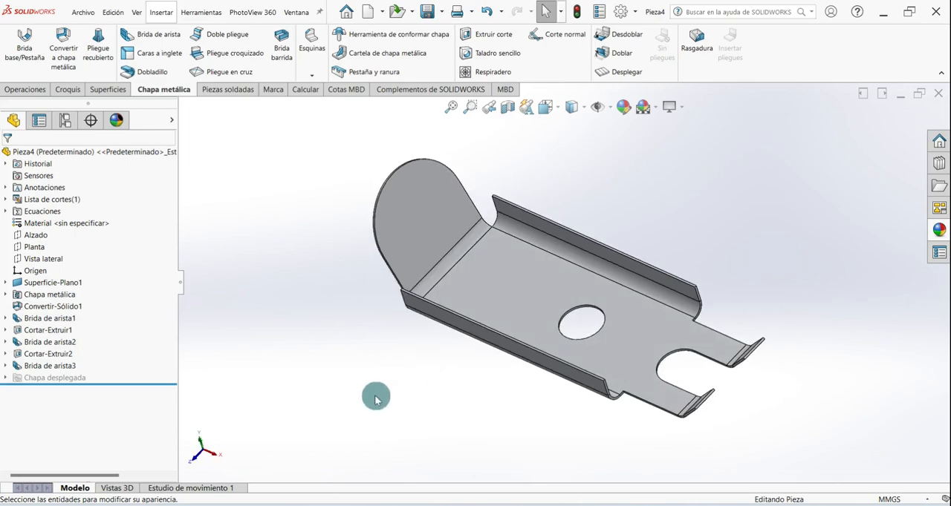
pyautogui.hotkey('ctrl', '7')
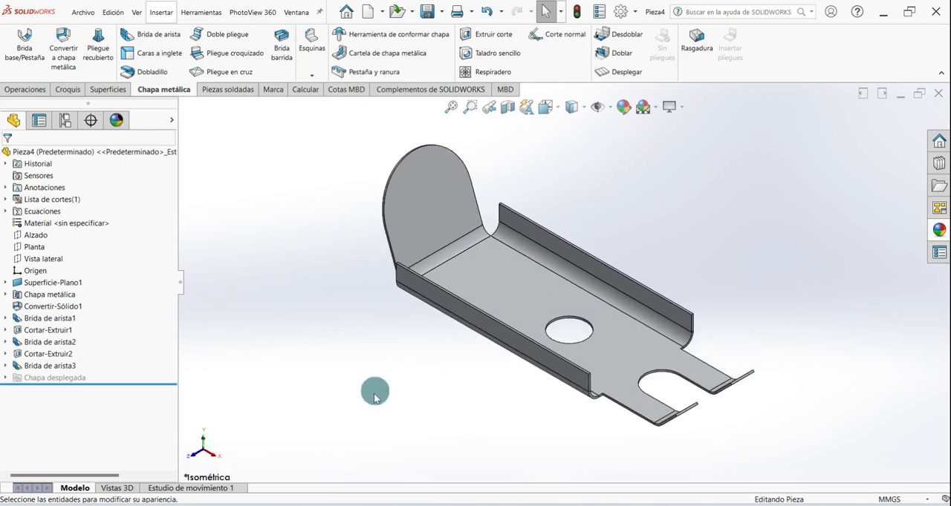